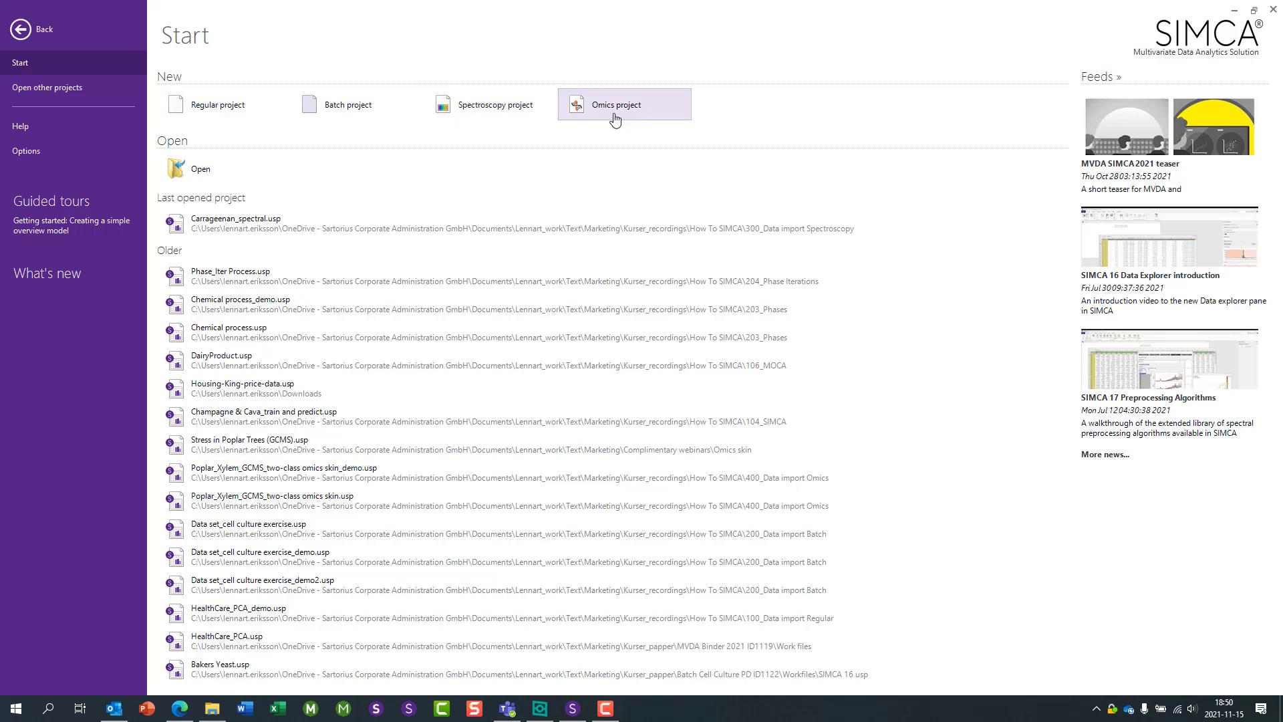
Step: Create a spectroscopy project from Carrageenan_spectral.xlsx, importing the Y-block, NIR, IR and Raman worksheets as separate sheets
{"action": "left_click", "coordinate": [492, 109]}
{"action": "left_click", "coordinate": [925, 236]}
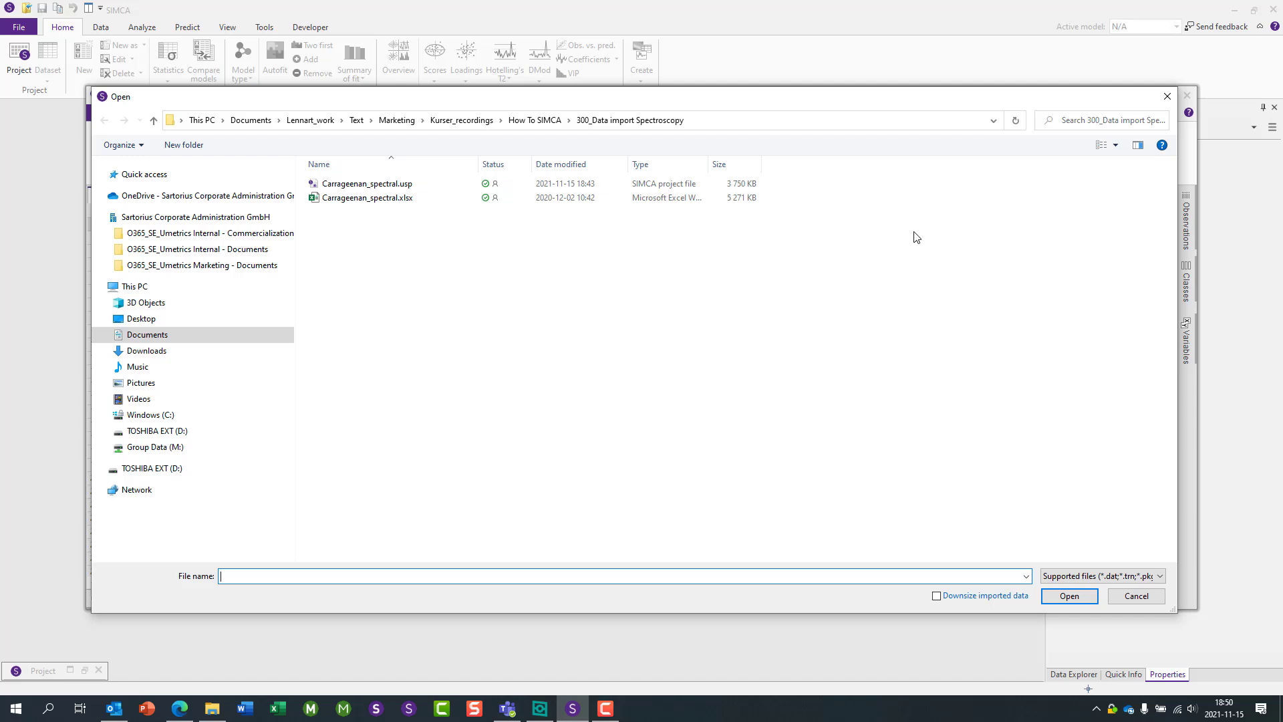
{"action": "left_click", "coordinate": [397, 202]}
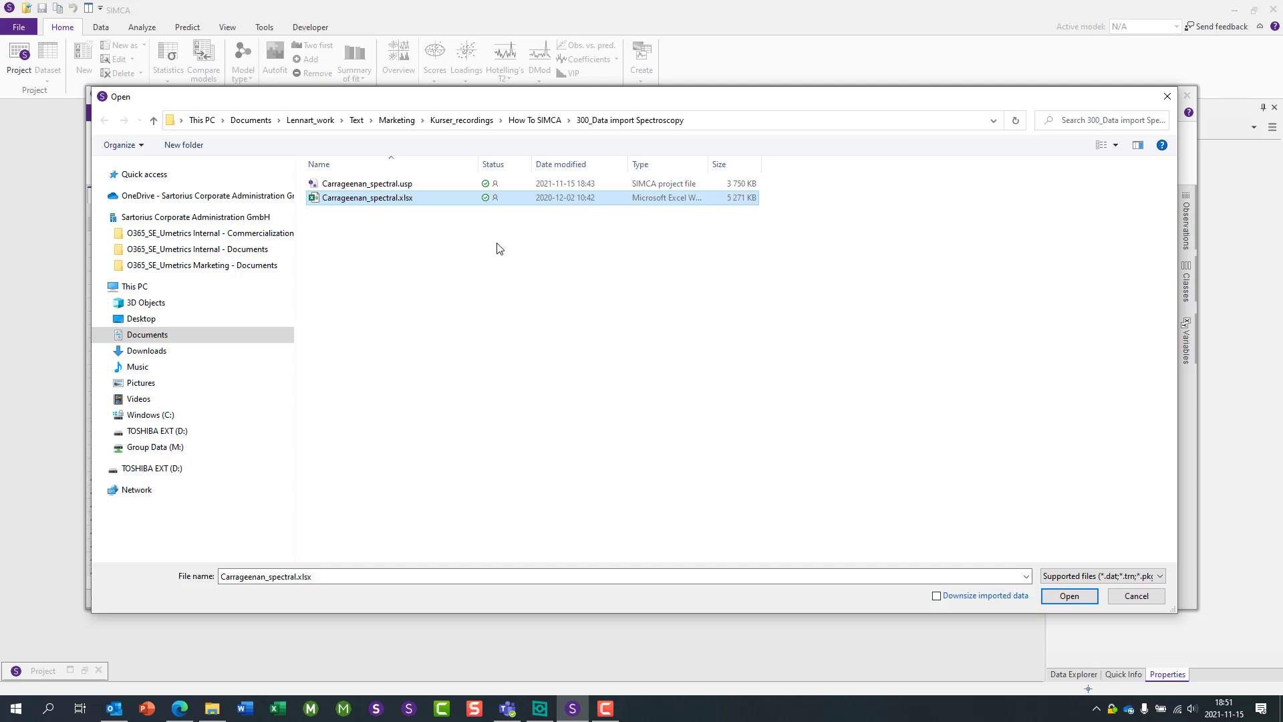
{"action": "left_click", "coordinate": [1077, 597]}
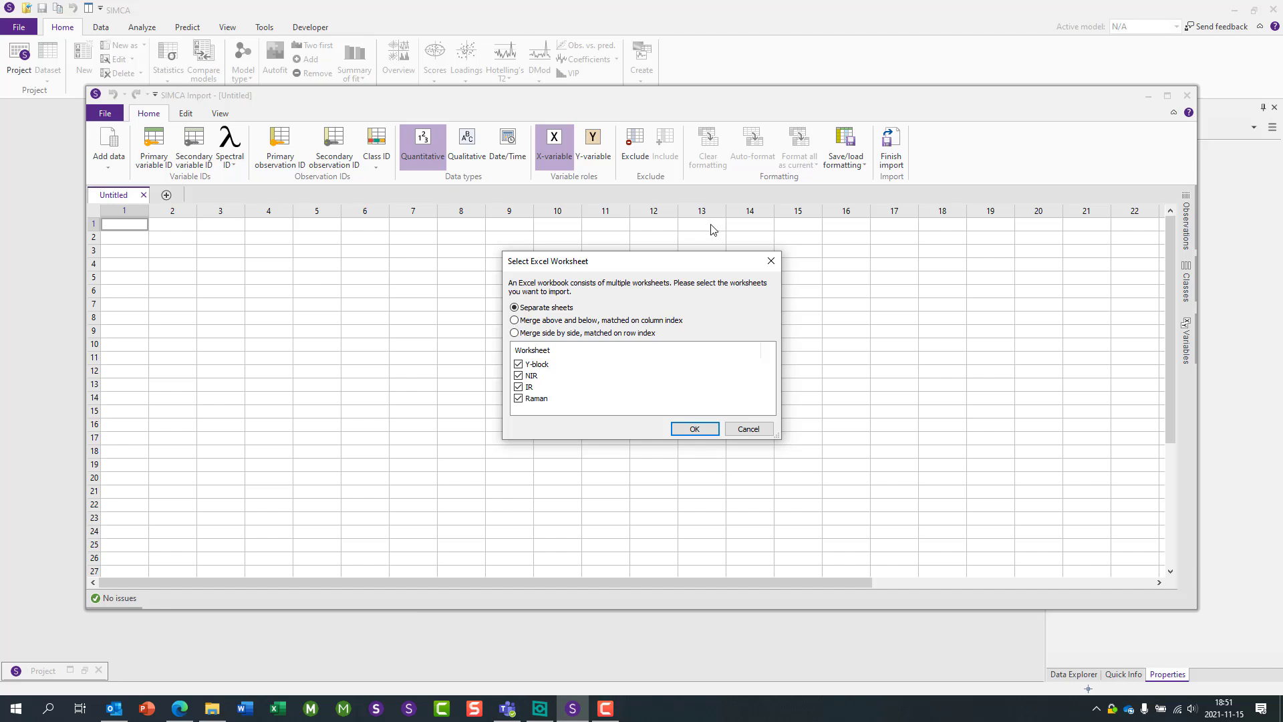
{"action": "left_click", "coordinate": [694, 429]}
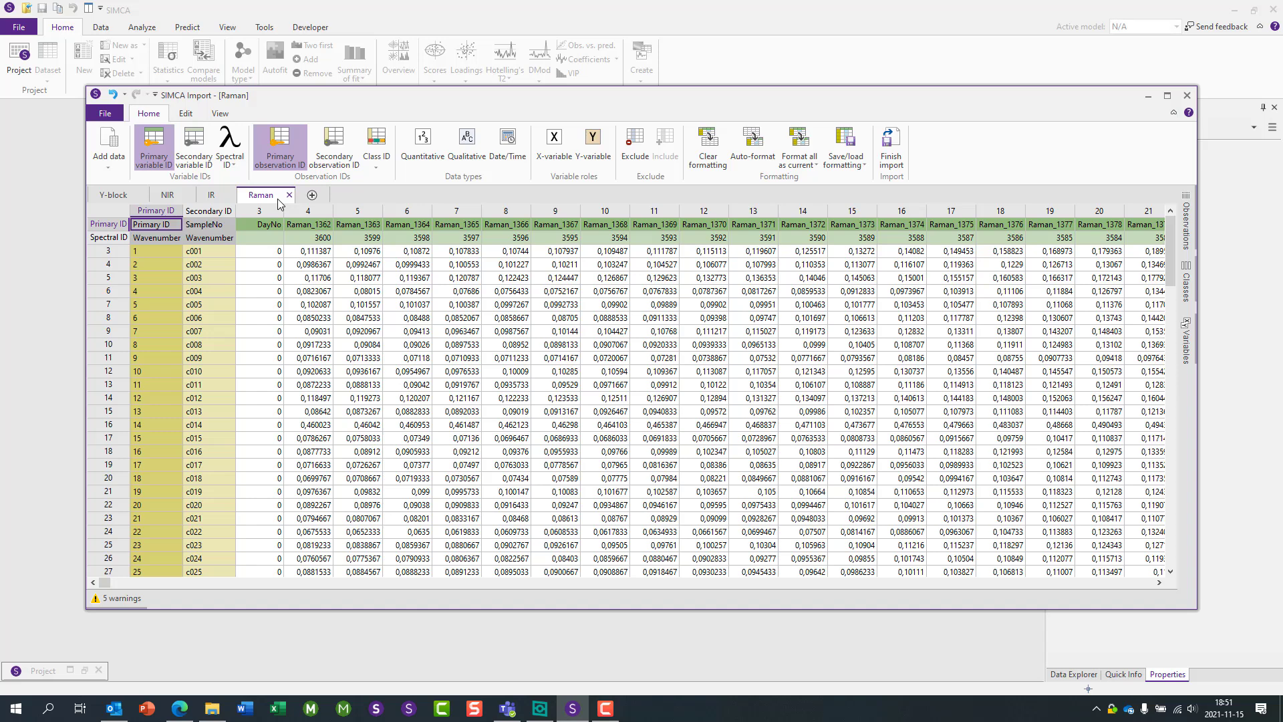
Step: Set the DayNo column of the Raman sheet as a secondary observation ID and check the ID assignments
{"action": "left_click", "coordinate": [200, 211]}
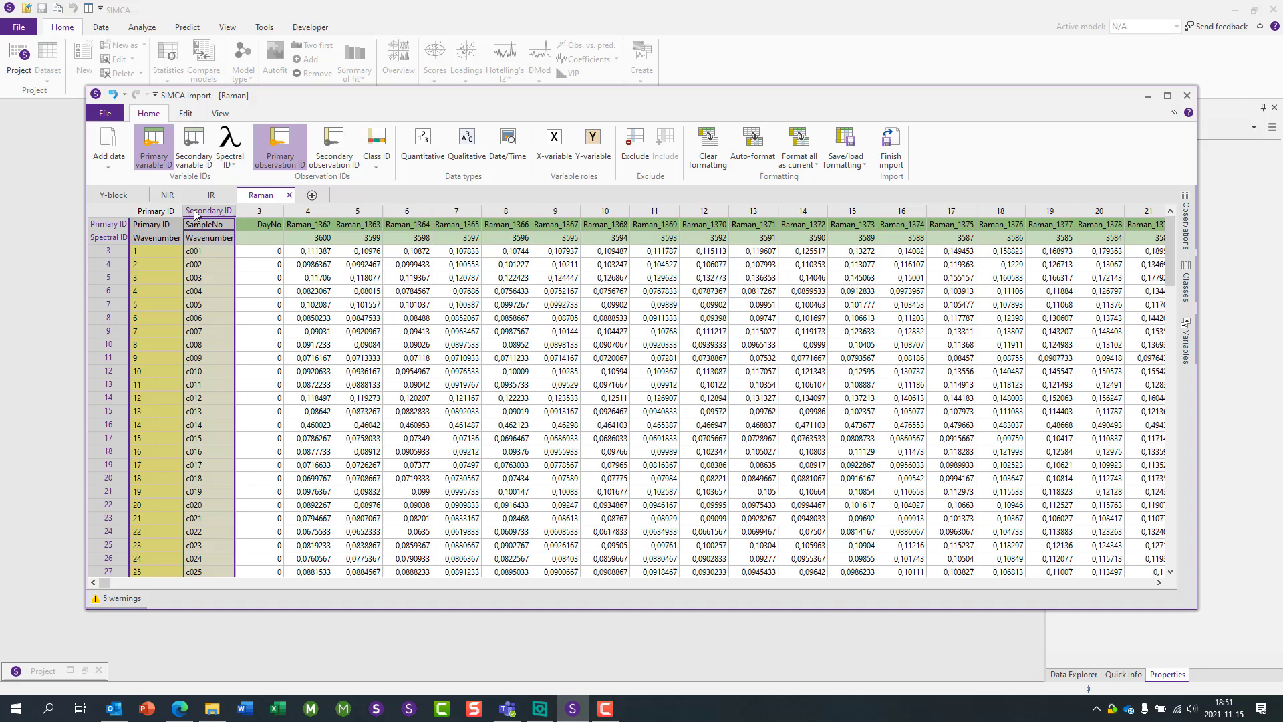
{"action": "left_click", "coordinate": [272, 212]}
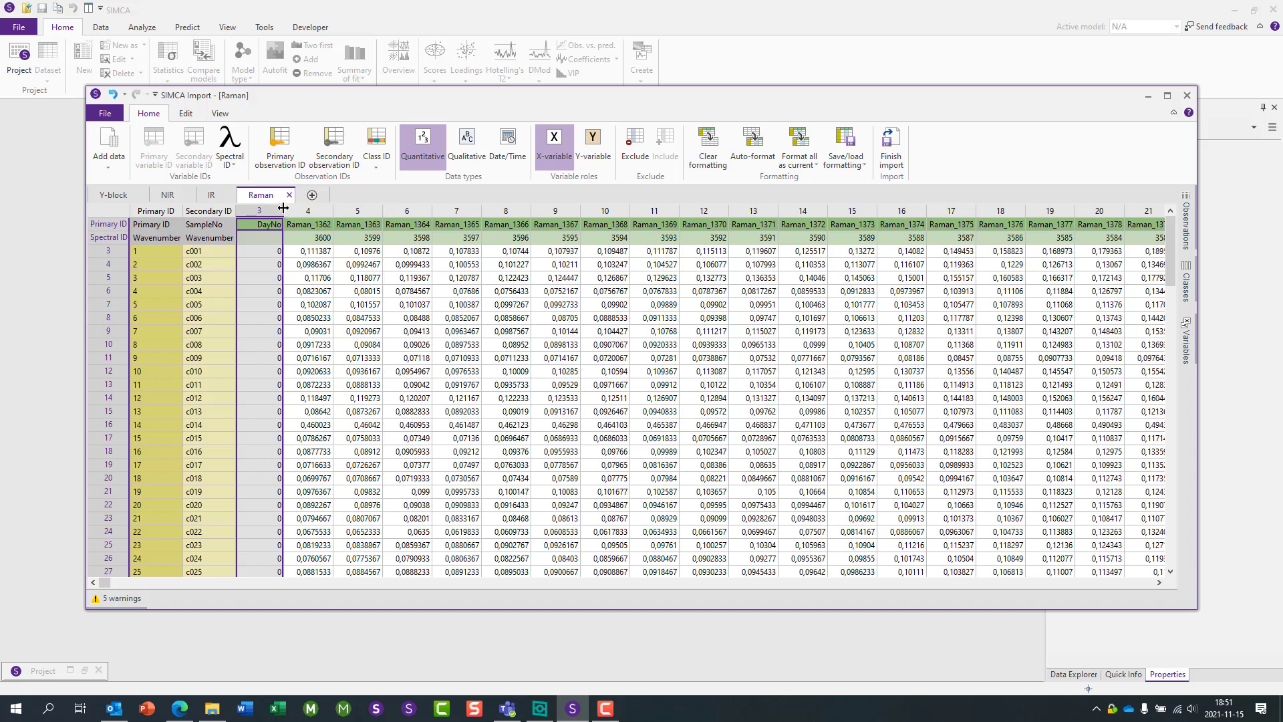
{"action": "left_click", "coordinate": [331, 142]}
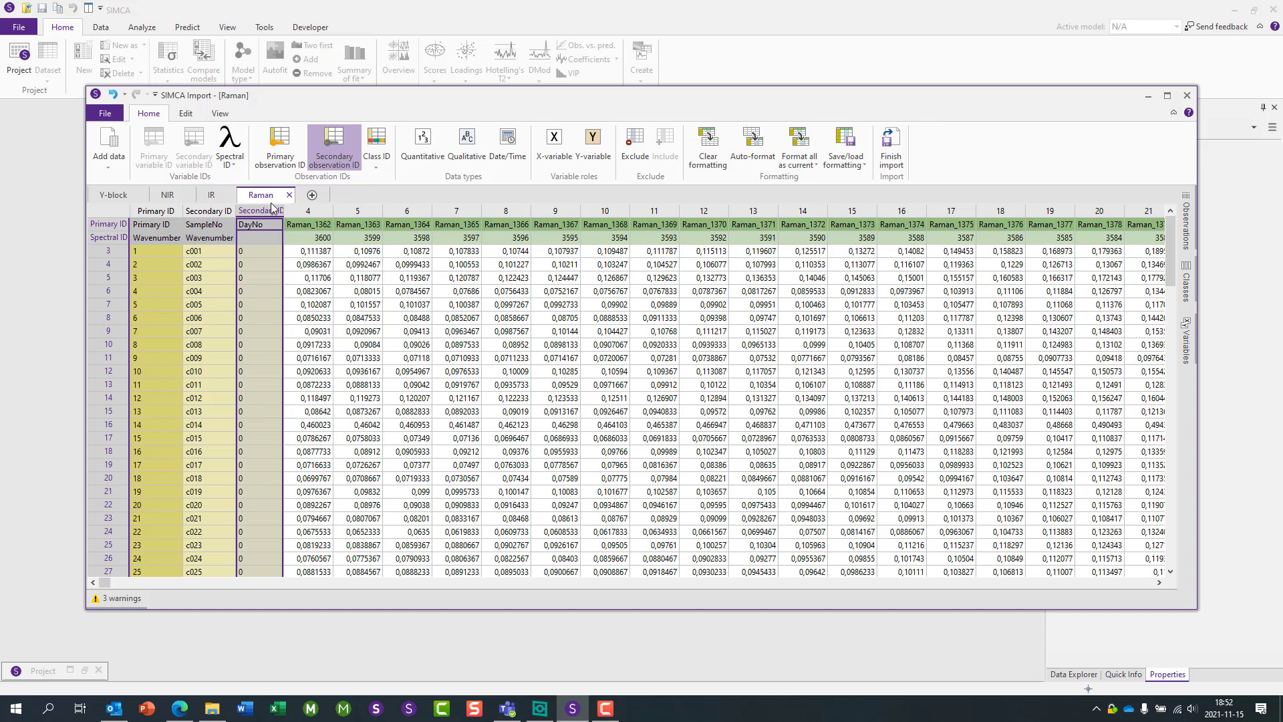
{"action": "left_click", "coordinate": [96, 225]}
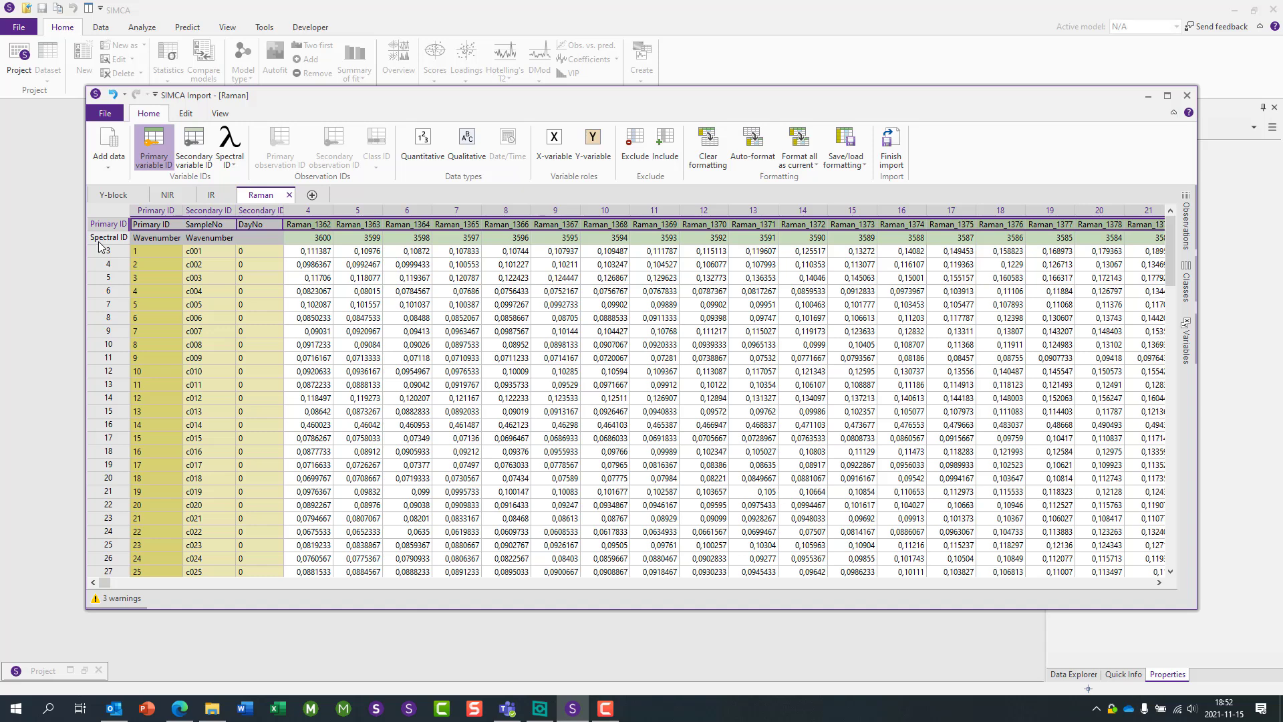
Step: Set the DayNo column of the IR sheet as a secondary observation ID
{"action": "left_click", "coordinate": [211, 195]}
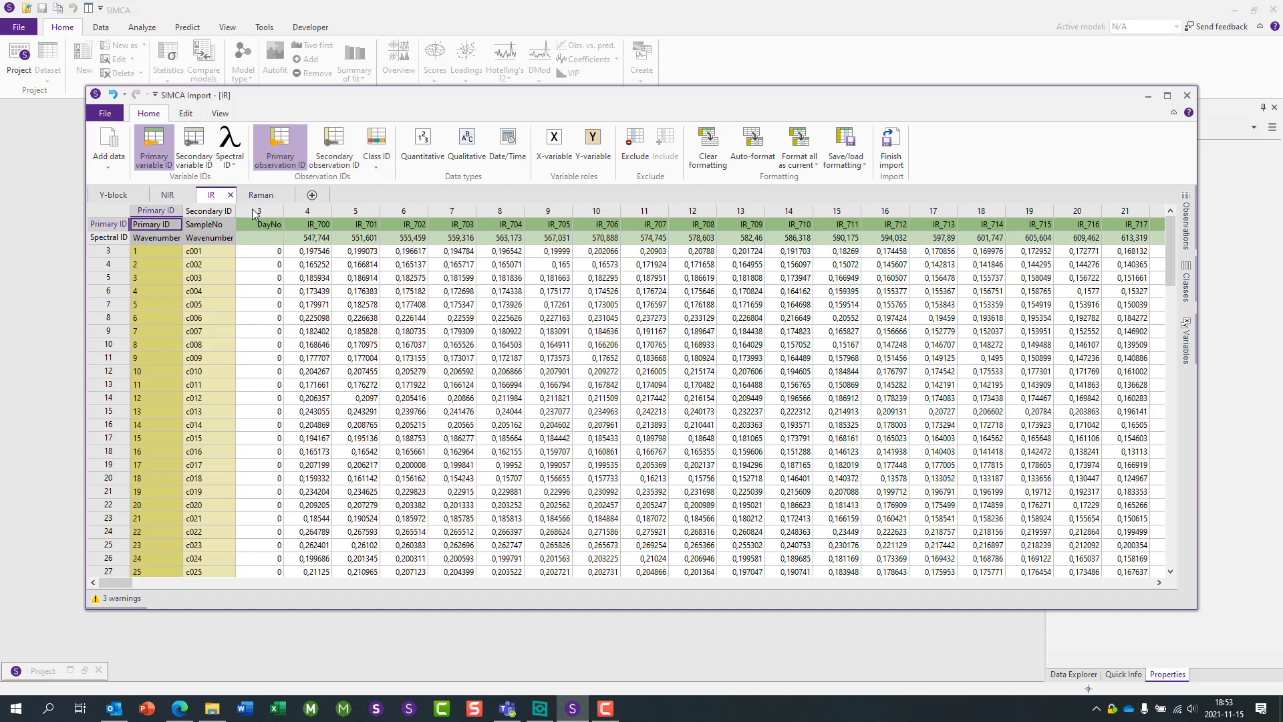
{"action": "left_click", "coordinate": [255, 212]}
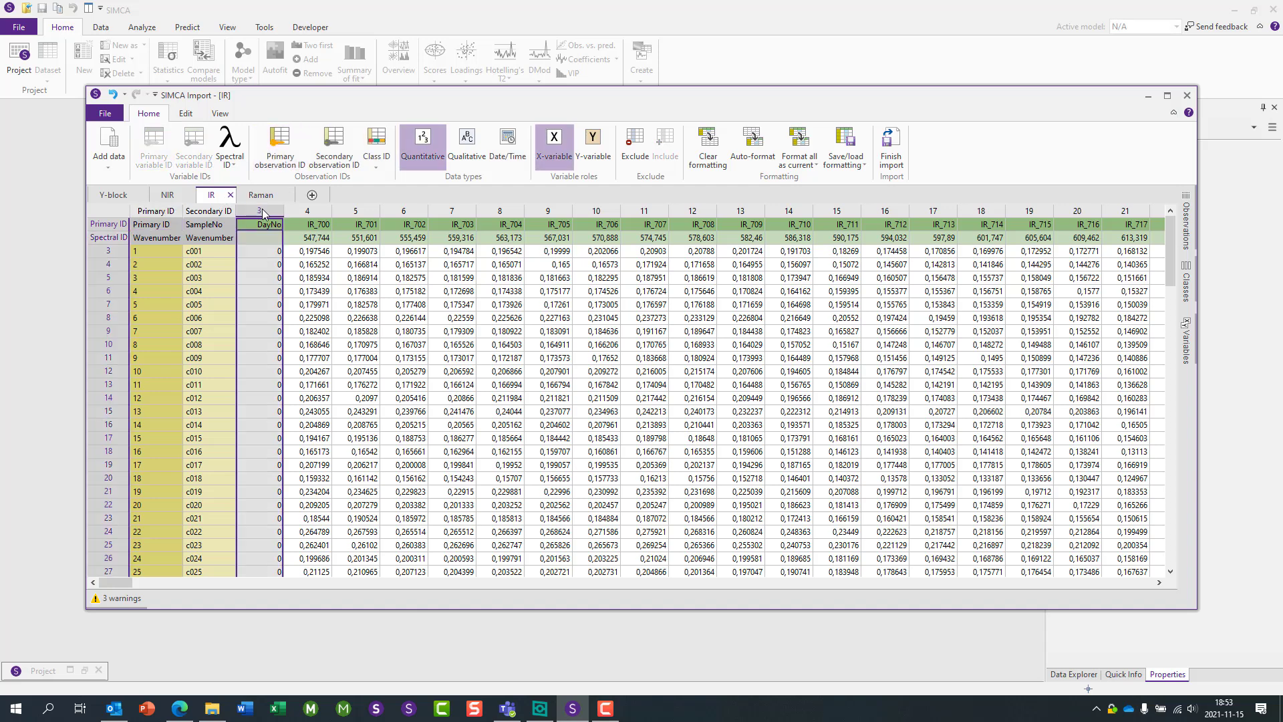
{"action": "left_click", "coordinate": [332, 163]}
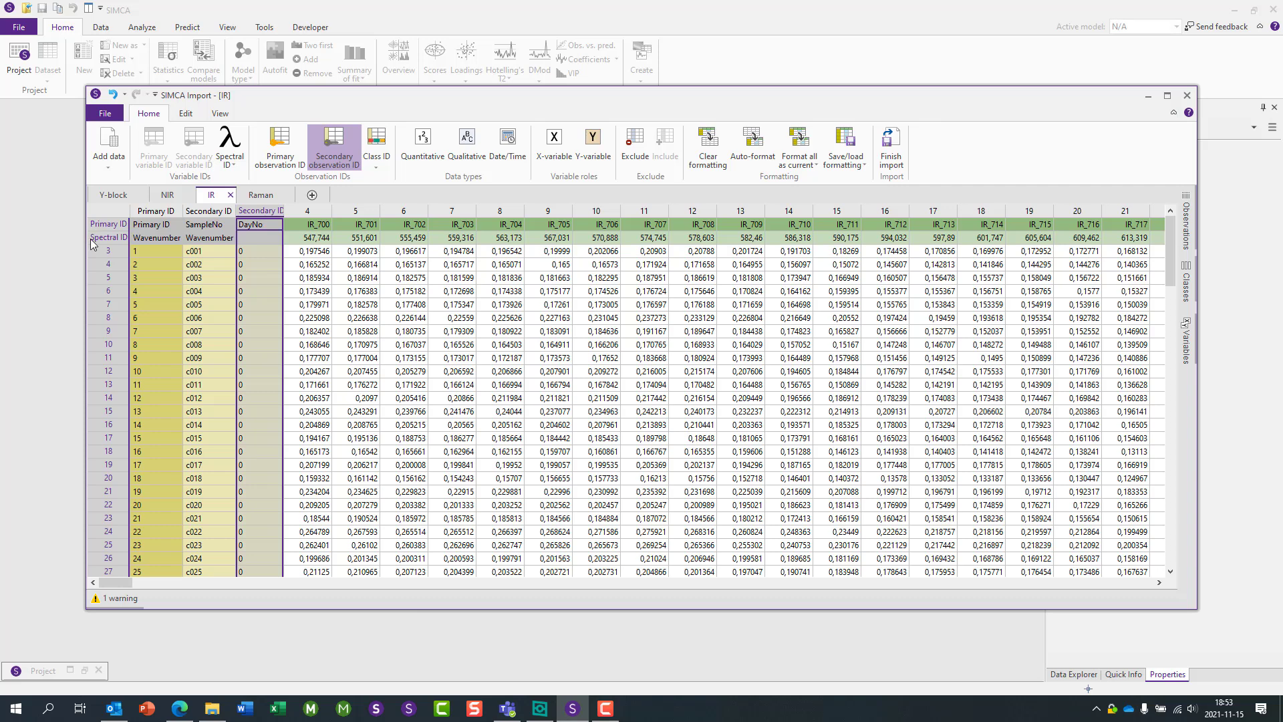
Step: Set the DayNo column of the NIR sheet as a secondary observation ID
{"action": "left_click", "coordinate": [178, 196]}
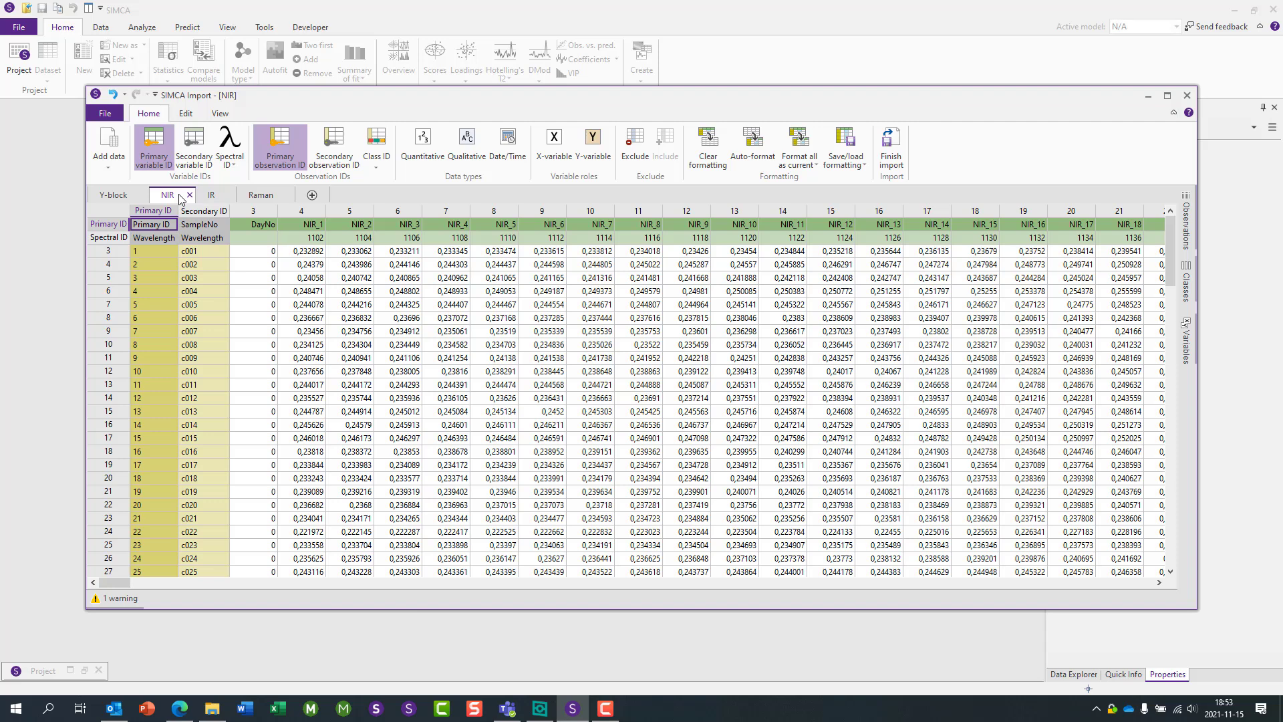
{"action": "left_click", "coordinate": [267, 212]}
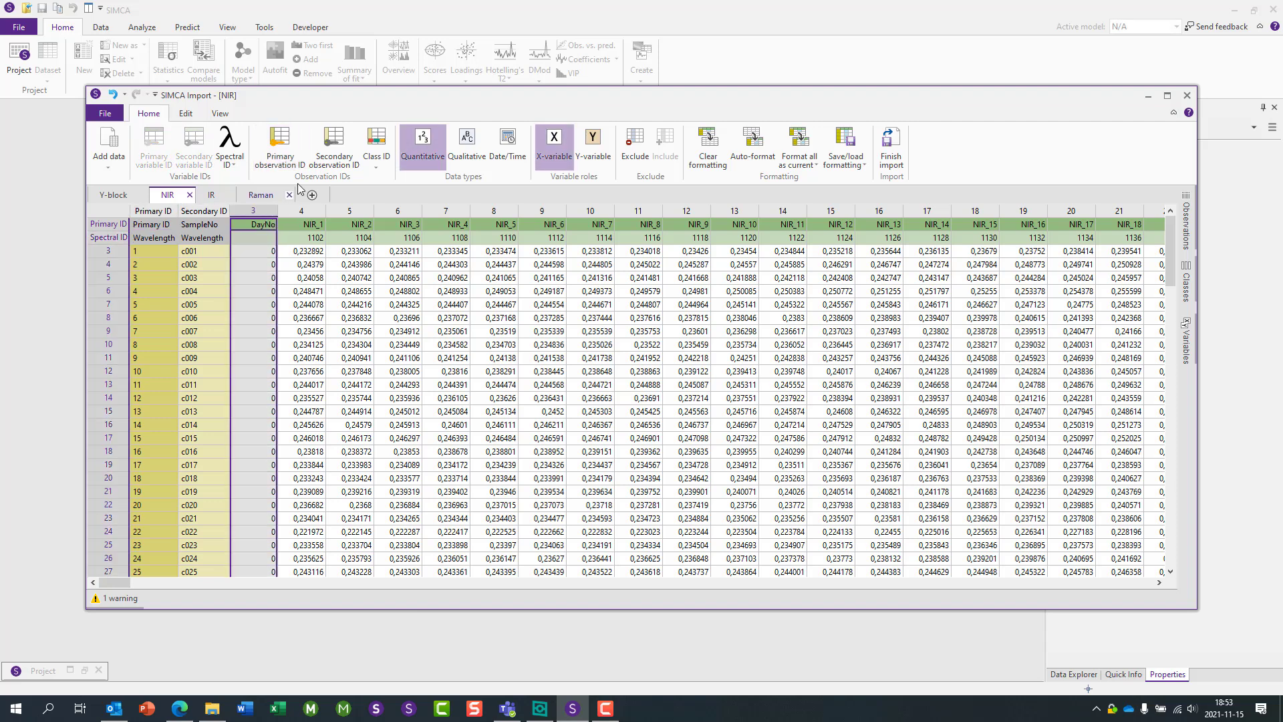
{"action": "left_click", "coordinate": [321, 165]}
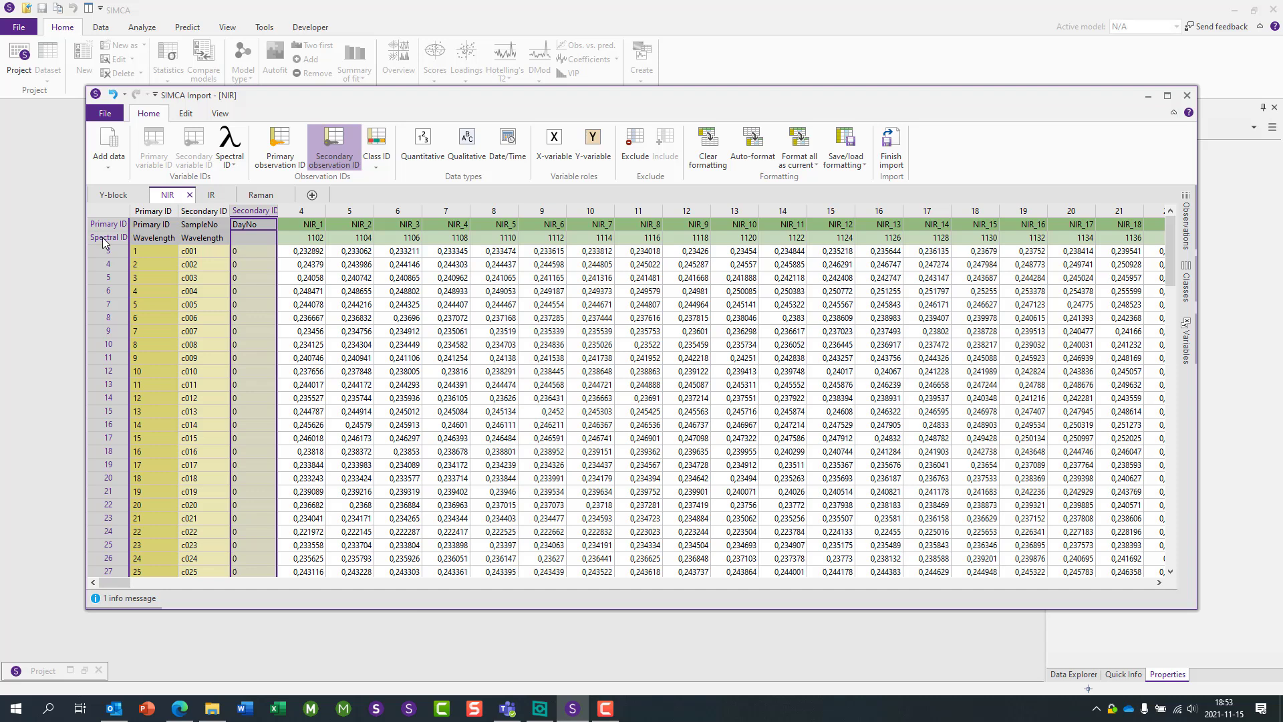
Step: In the Y-block sheet, set the DayNo column as a secondary observation ID and the first row as the primary variable ID
{"action": "left_click", "coordinate": [134, 200]}
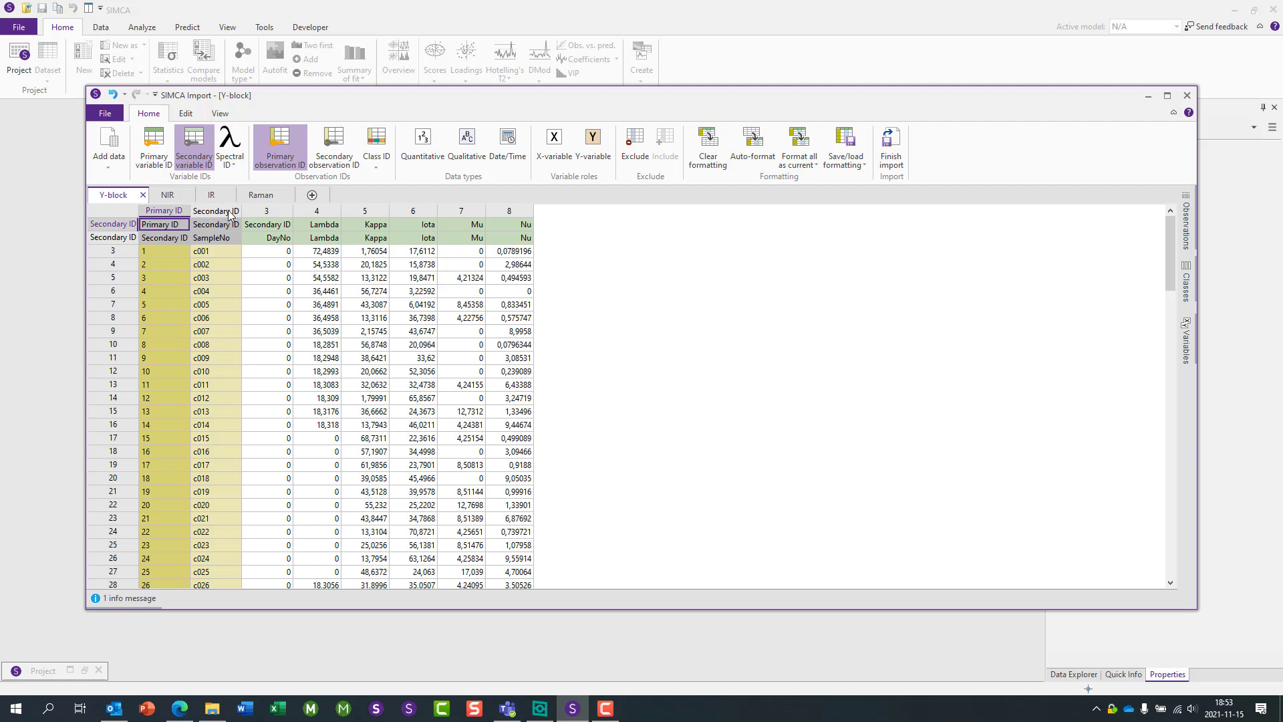
{"action": "left_click", "coordinate": [255, 213]}
{"action": "left_click", "coordinate": [335, 164]}
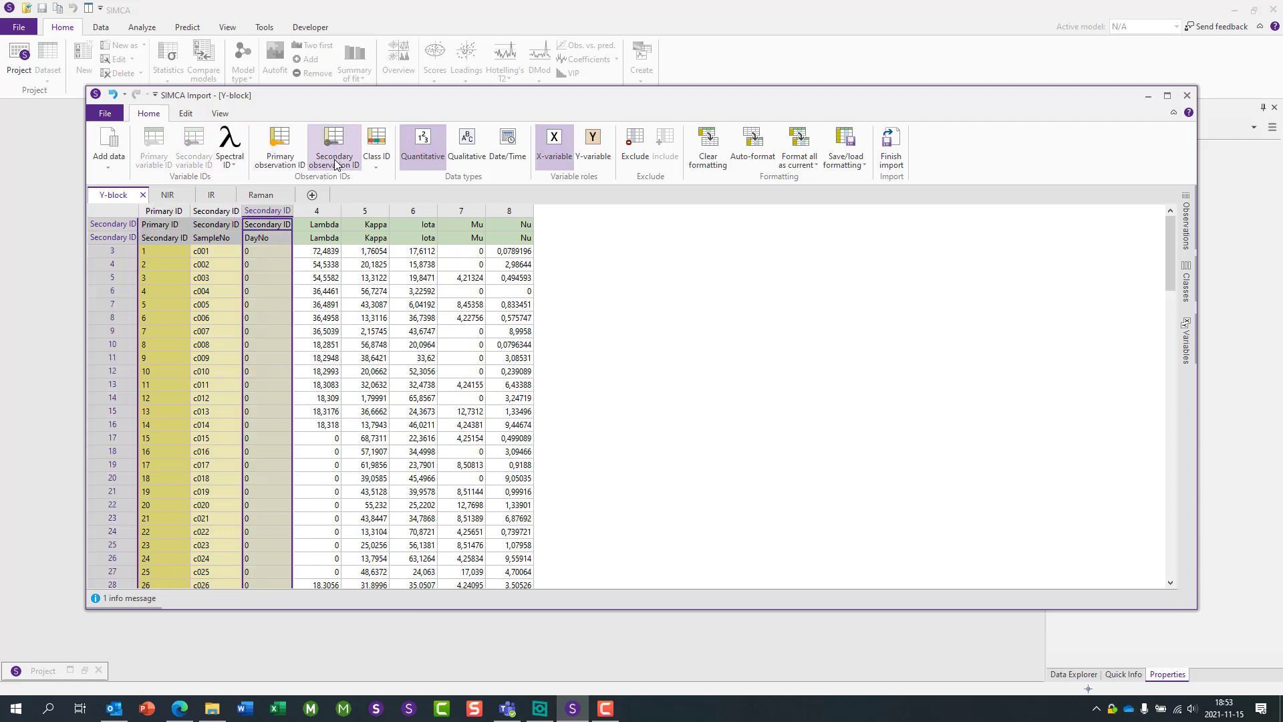
{"action": "left_click", "coordinate": [113, 224]}
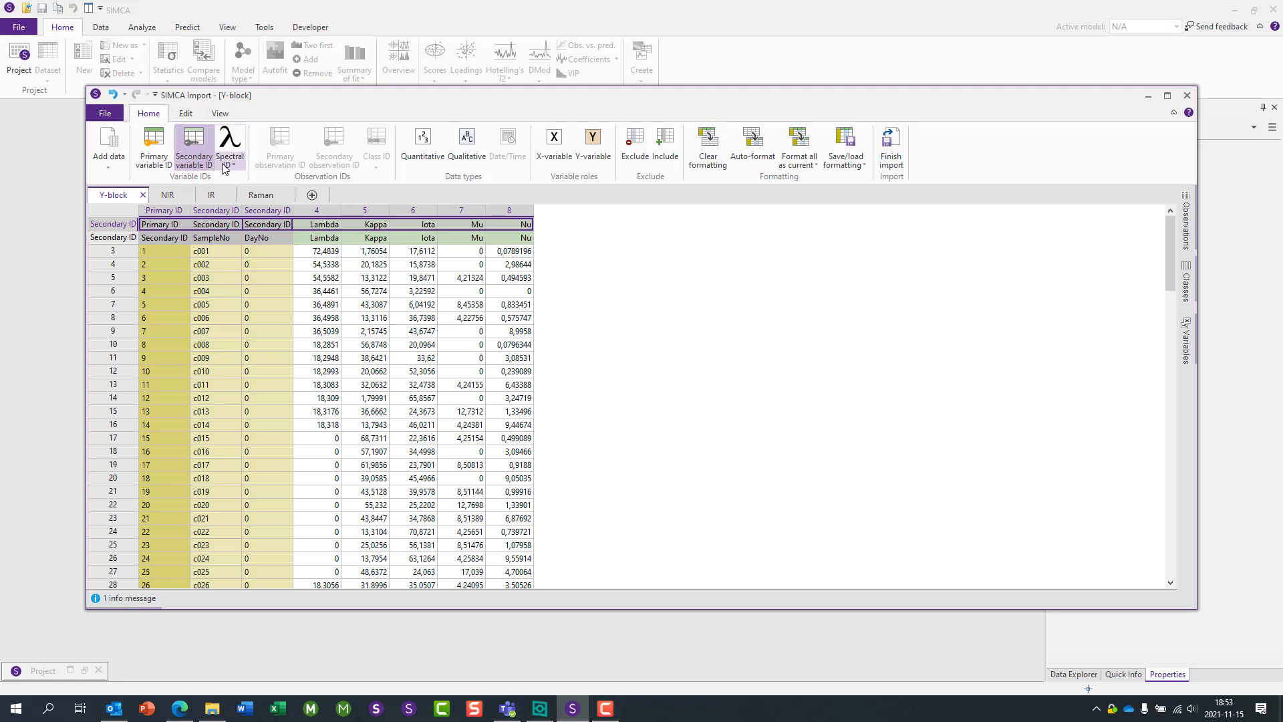
{"action": "left_click", "coordinate": [153, 148]}
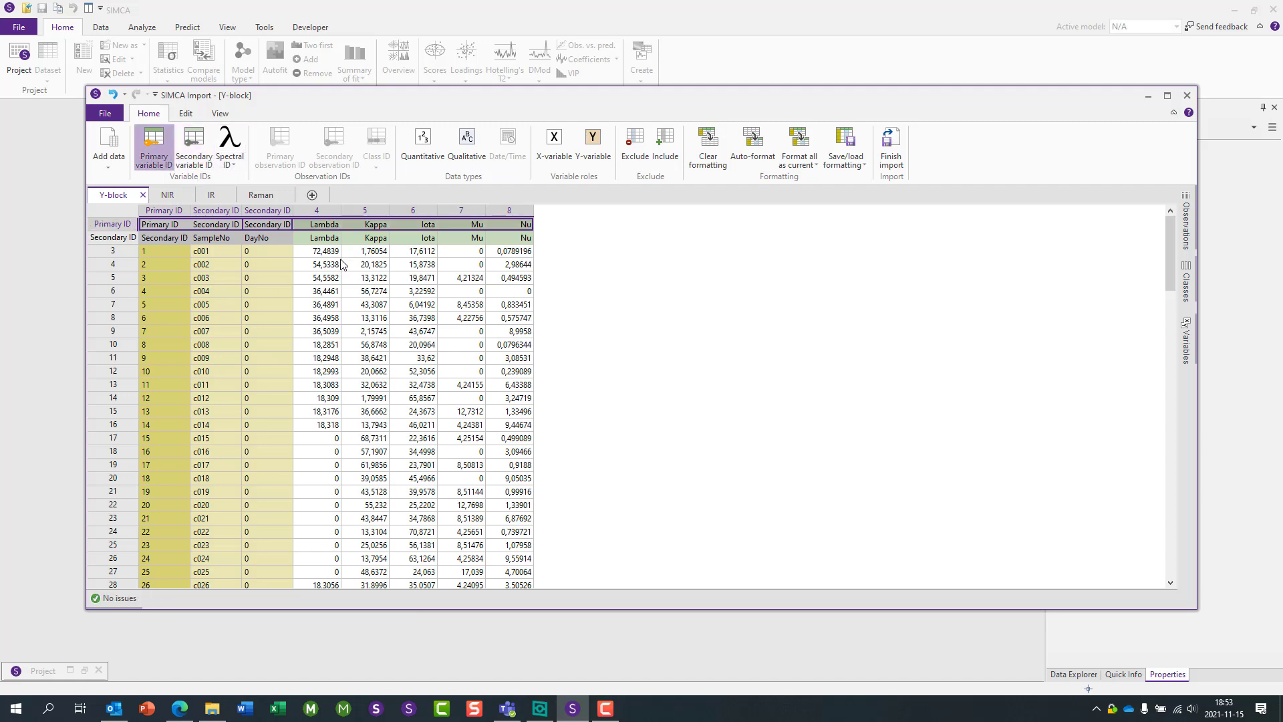
Step: Check the Y-block variables Lambda, Kappa, Iota, Mu and Nu, and review the list of import issues for all sheets
{"action": "left_click", "coordinate": [305, 240]}
{"action": "left_click", "coordinate": [361, 240]}
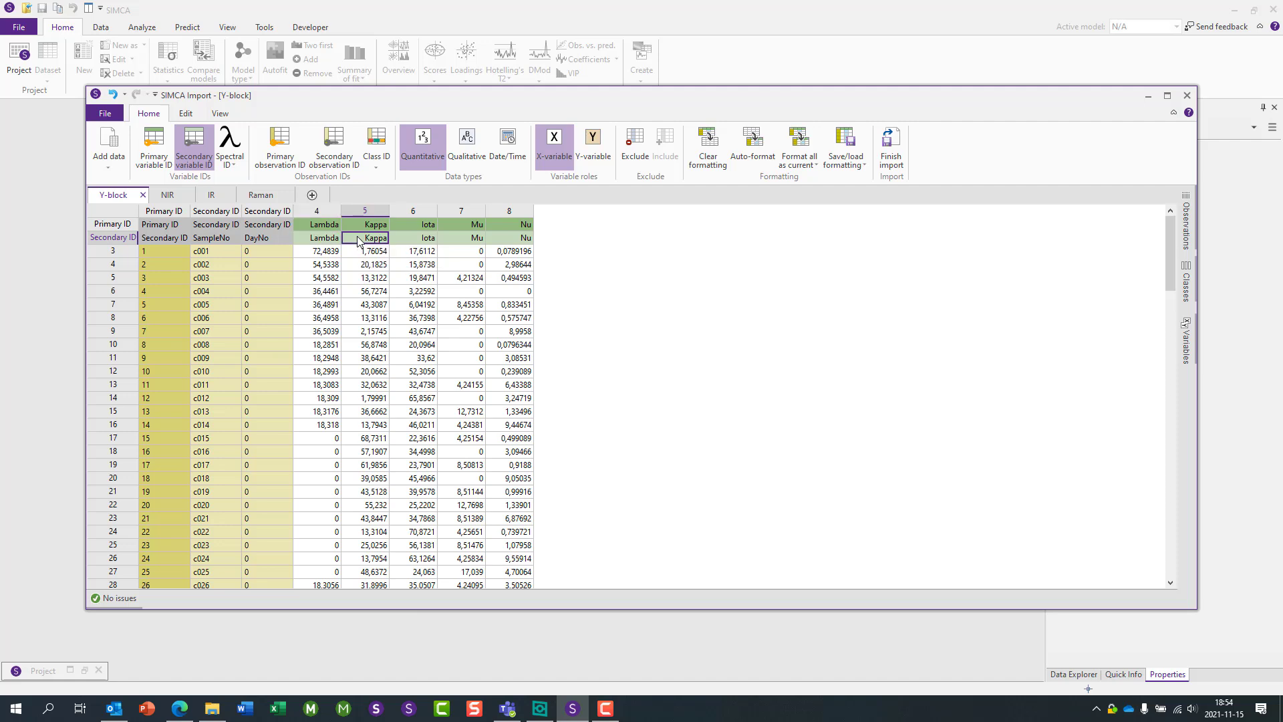
{"action": "left_click", "coordinate": [414, 242]}
{"action": "left_click", "coordinate": [467, 242]}
{"action": "left_click", "coordinate": [488, 240]}
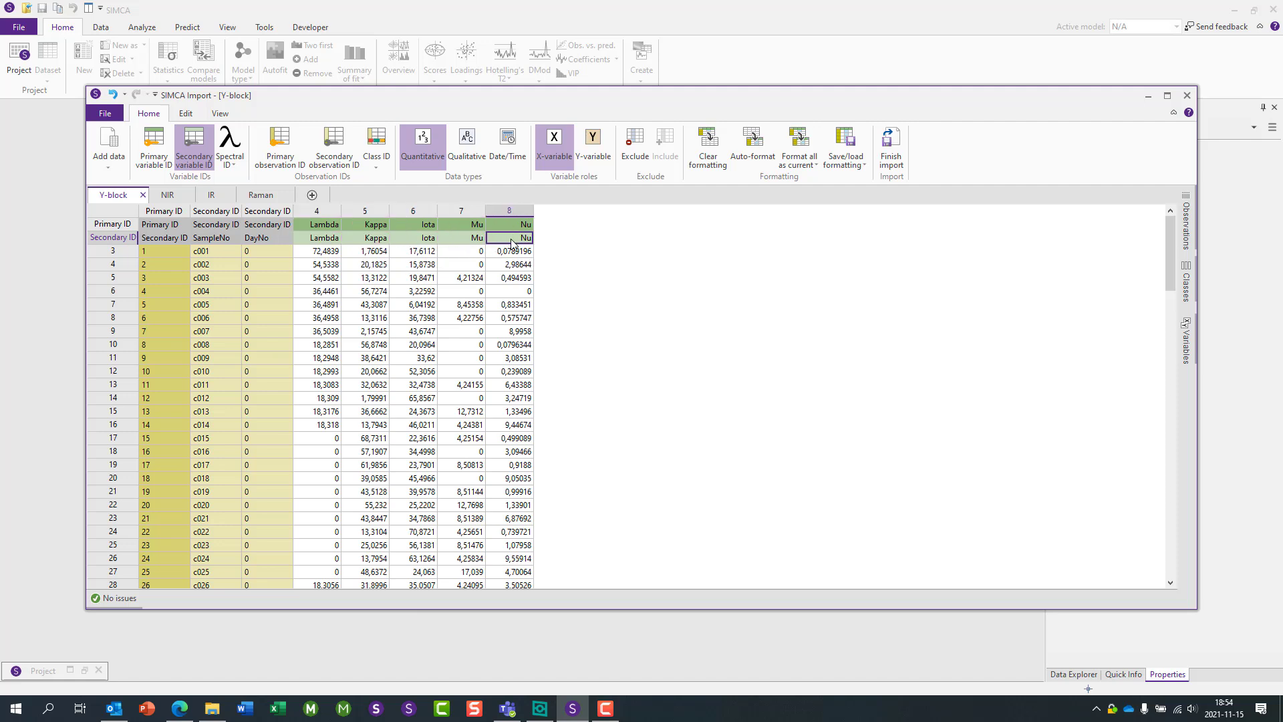
{"action": "left_click_drag", "start_coordinate": [526, 252], "coordinate": [330, 260]}
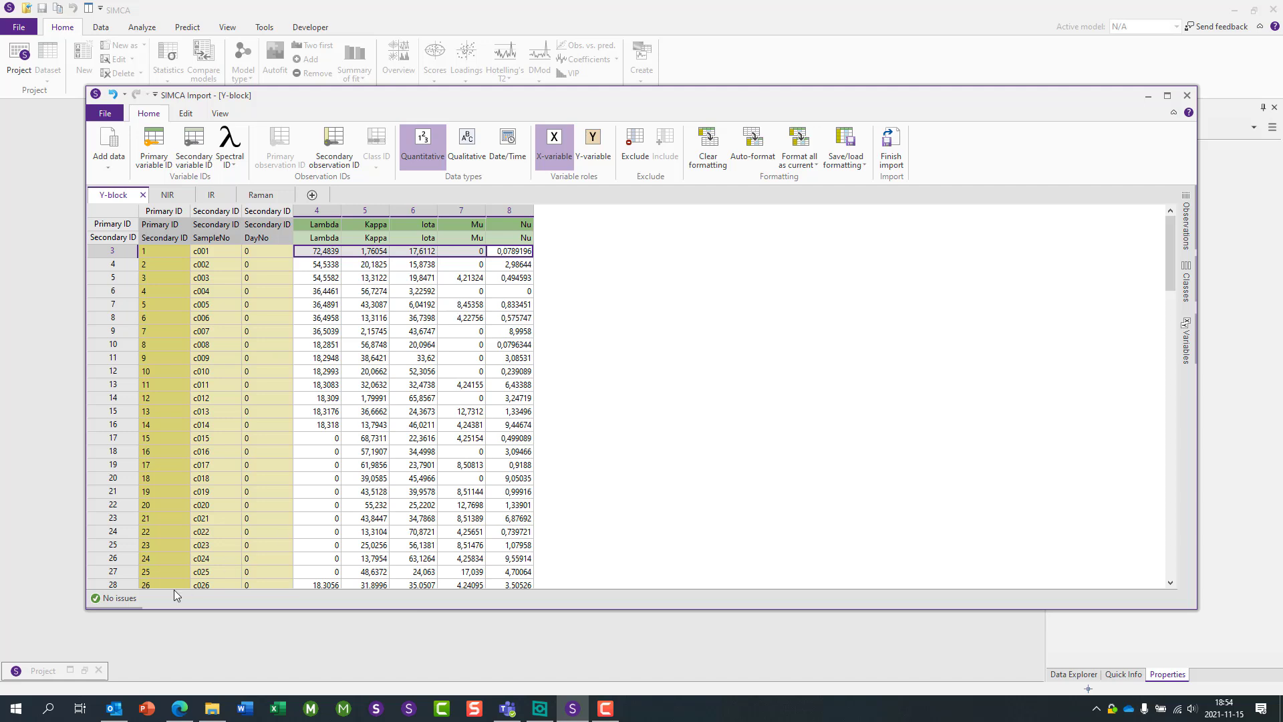
{"action": "left_click", "coordinate": [138, 601]}
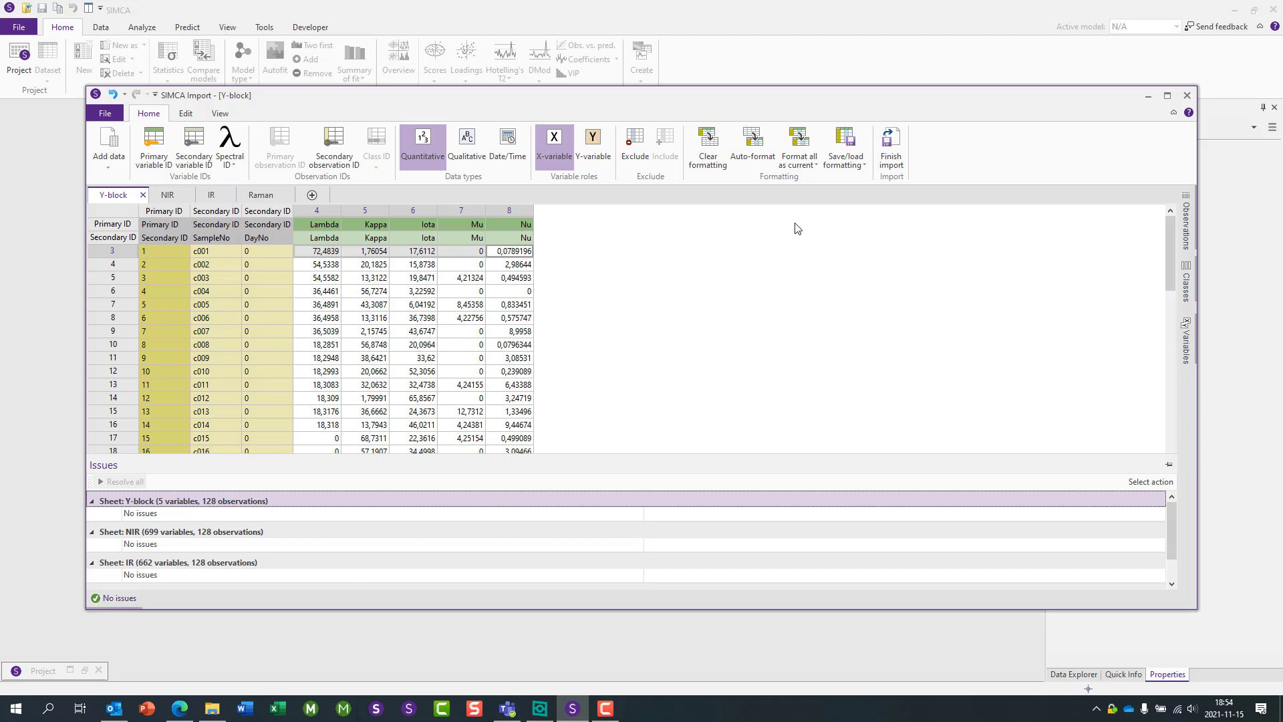
Step: Finish the import and save the project as Carrageenan_spectral_demo.usp
{"action": "left_click", "coordinate": [889, 161]}
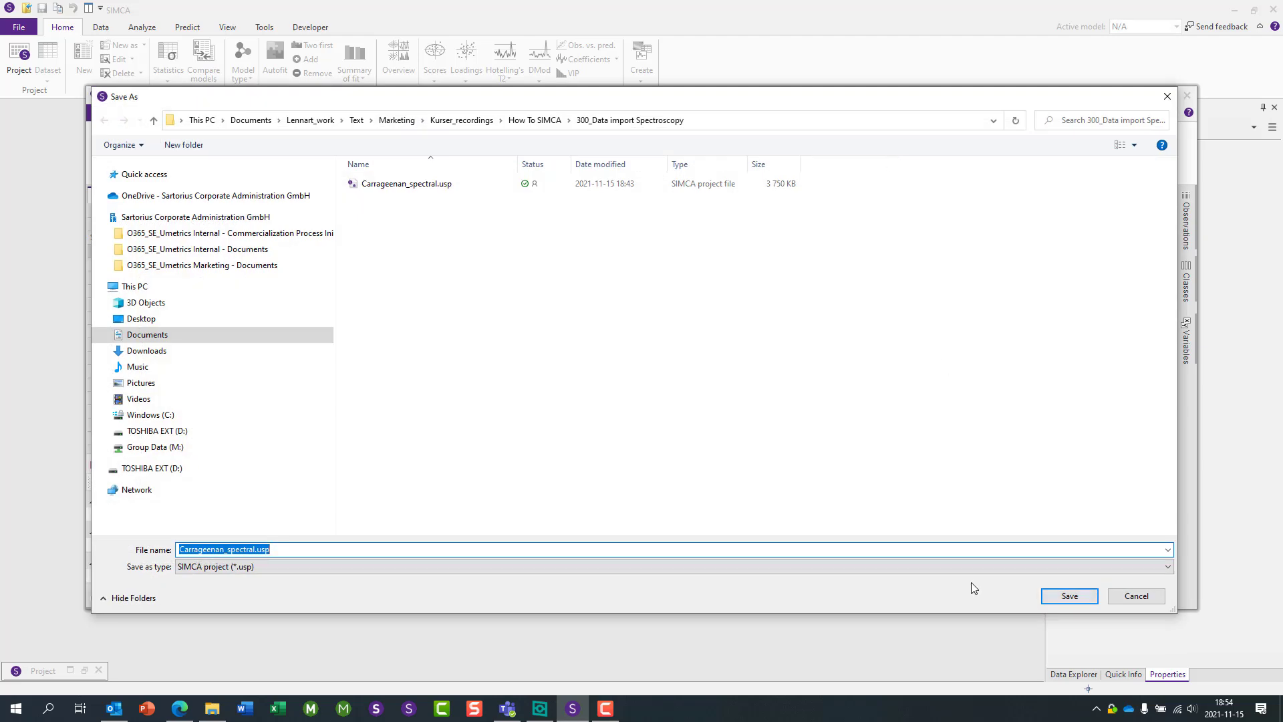
{"action": "left_click", "coordinate": [255, 550]}
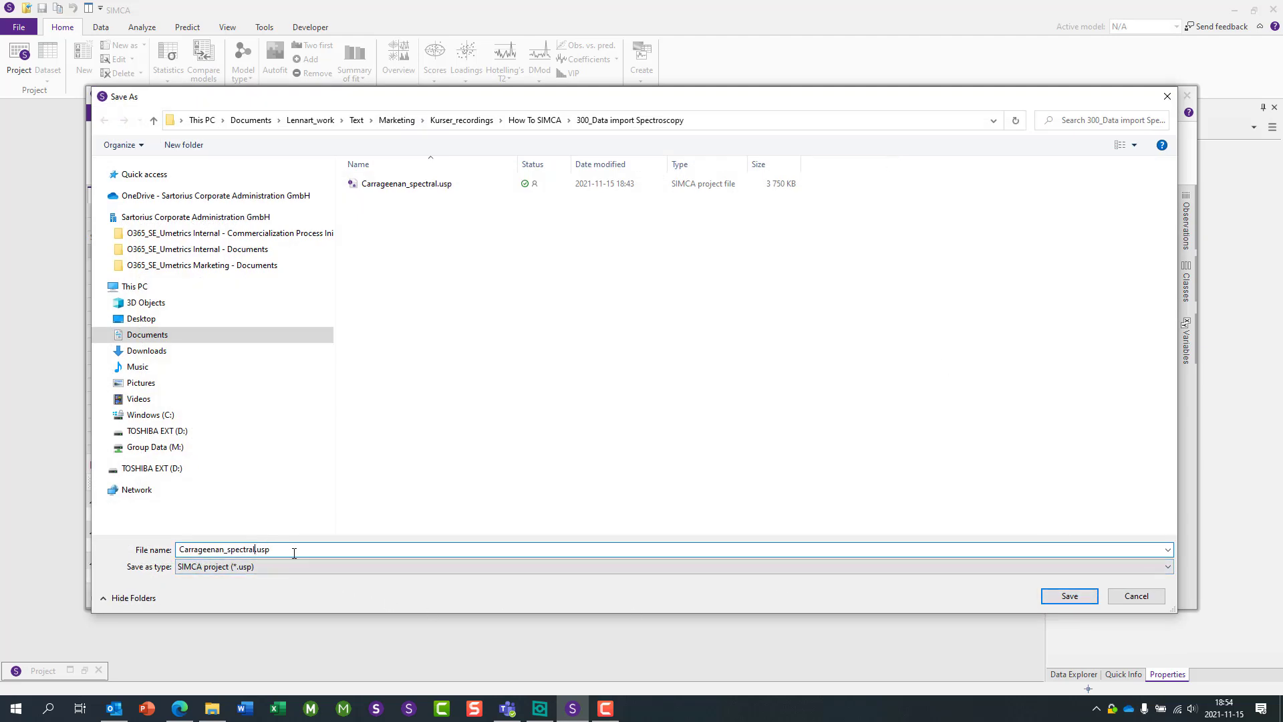
{"action": "type", "text": "_demo"}
{"action": "left_click", "coordinate": [1090, 596]}
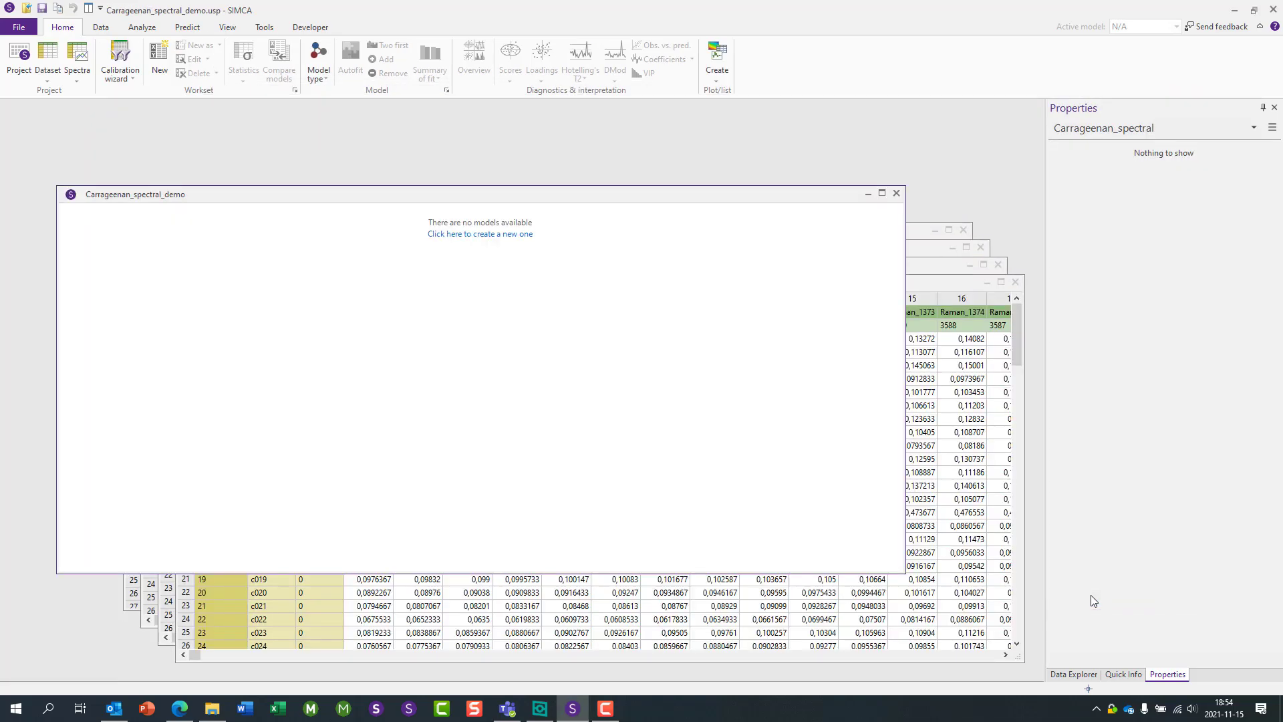
Step: Review the imported Raman, IR, NIR and Y-block datasets in turn, minimizing the project window and each dataset window
{"action": "left_click", "coordinate": [867, 193]}
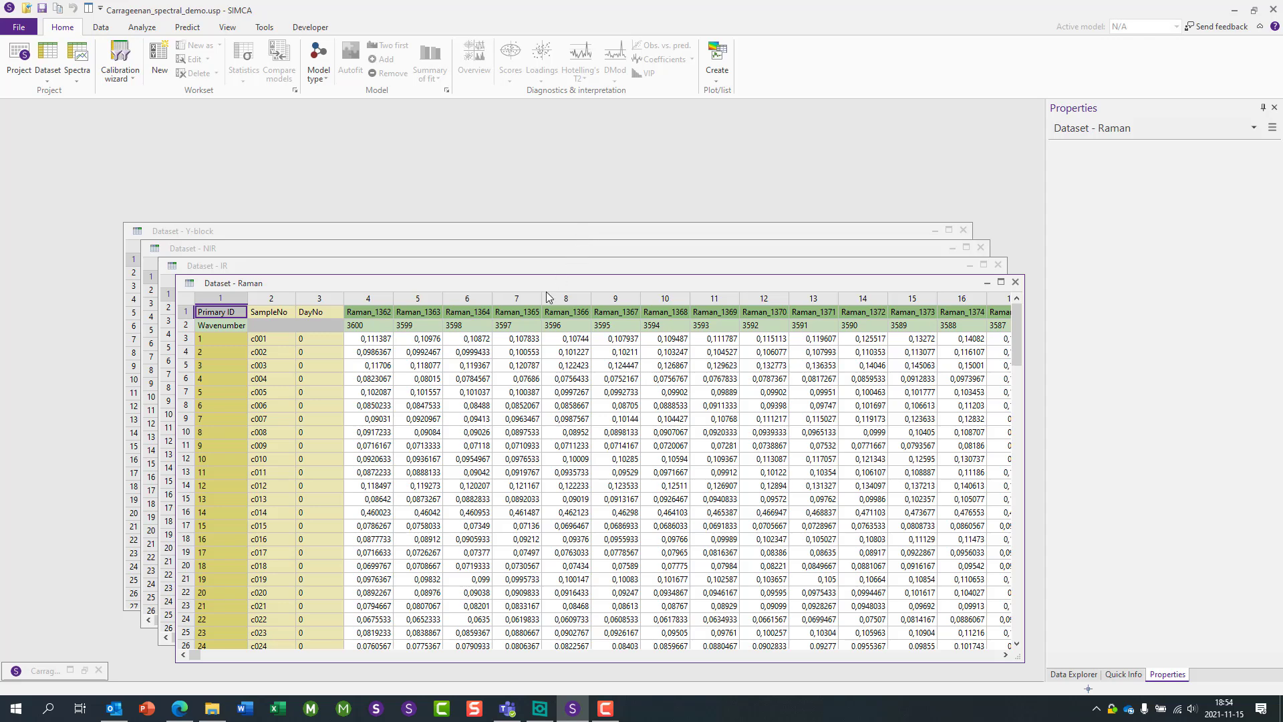
{"action": "left_click_drag", "start_coordinate": [550, 284], "coordinate": [471, 146]}
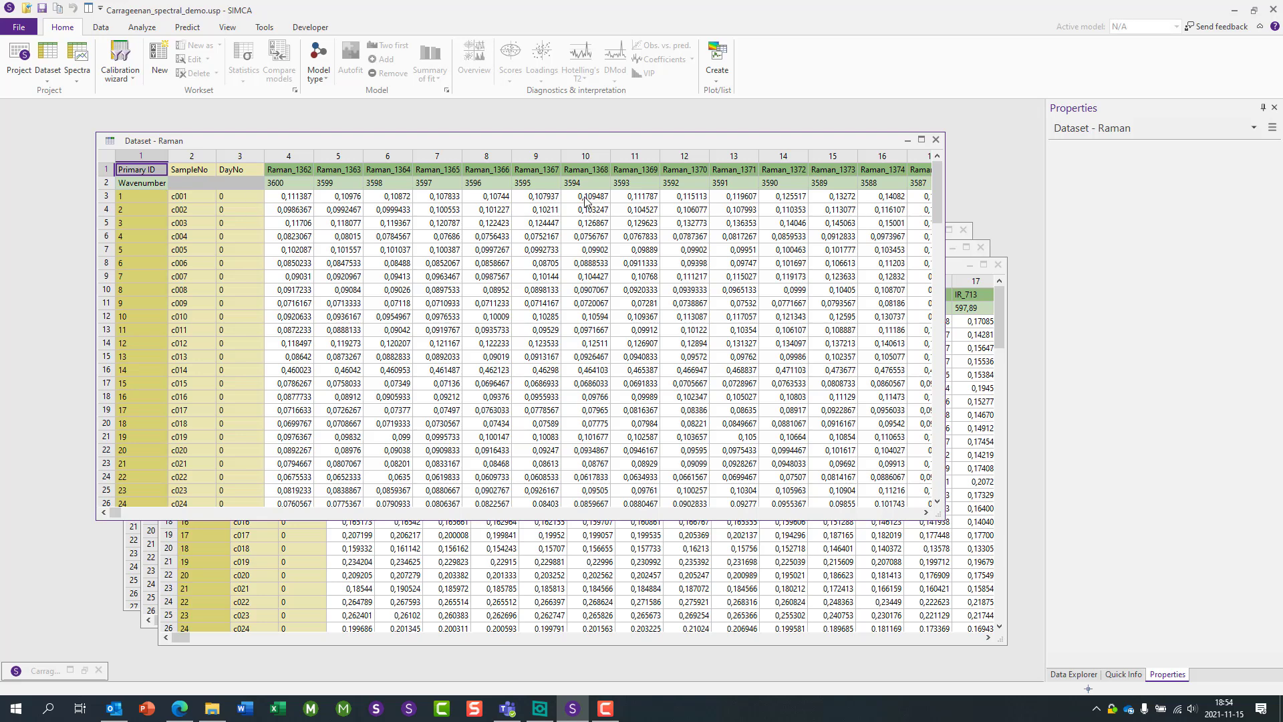
{"action": "left_click", "coordinate": [908, 140]}
{"action": "left_click_drag", "start_coordinate": [667, 265], "coordinate": [604, 143]}
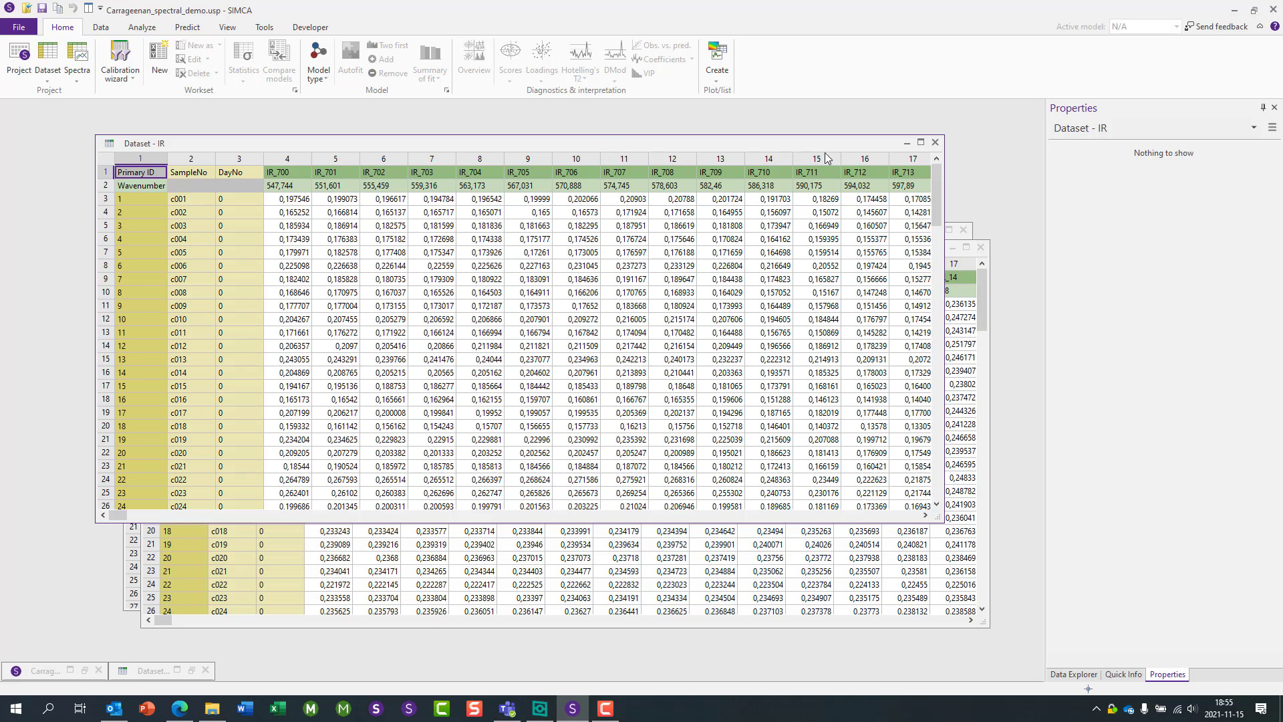
{"action": "left_click", "coordinate": [906, 143]}
{"action": "left_click_drag", "start_coordinate": [607, 246], "coordinate": [538, 134]}
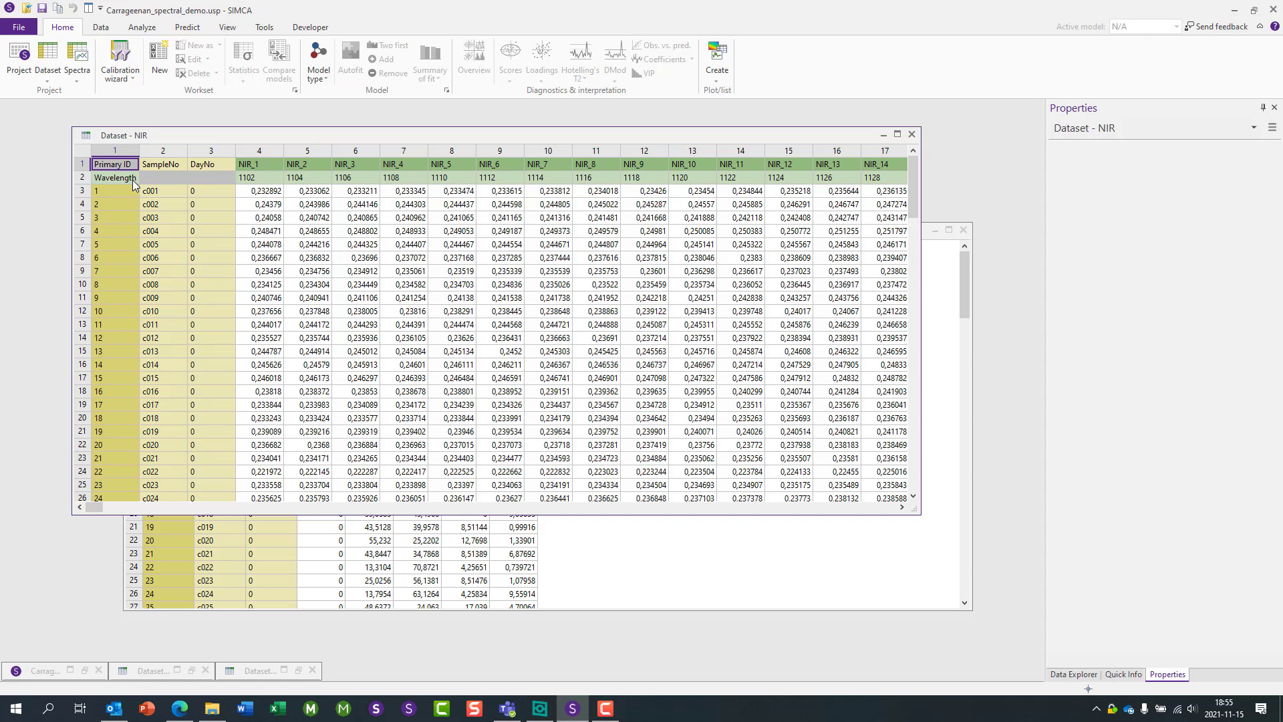
{"action": "left_click", "coordinate": [883, 136]}
{"action": "left_click_drag", "start_coordinate": [715, 232], "coordinate": [679, 142]}
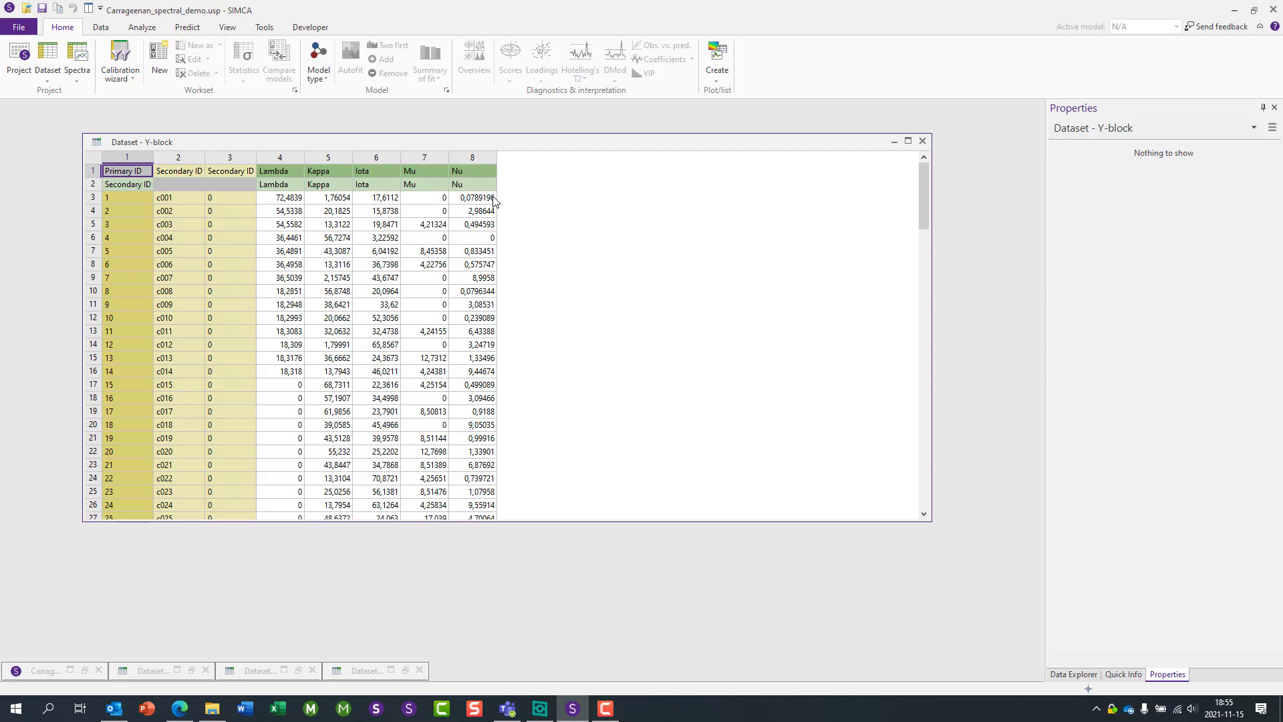
{"action": "left_click", "coordinate": [894, 141]}
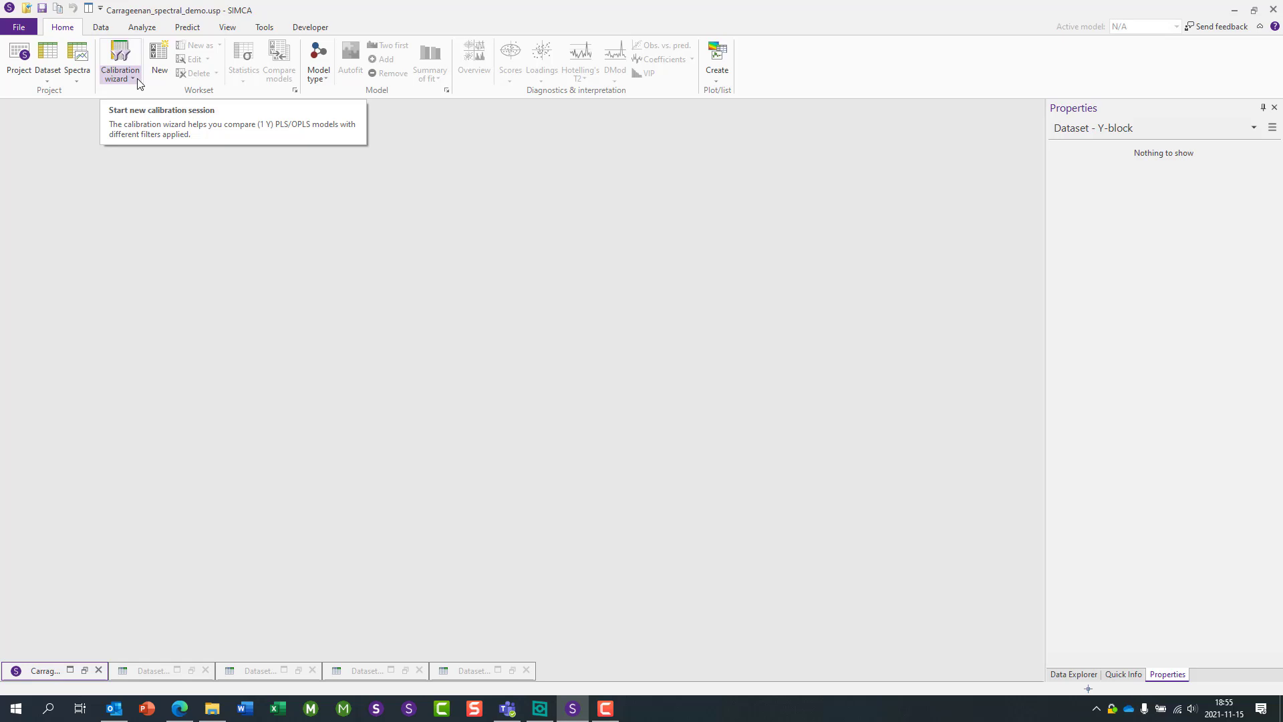
Step: Plot the observation spectra of the NIR dataset and move the plot window to the middle of the workspace
{"action": "left_click", "coordinate": [70, 80]}
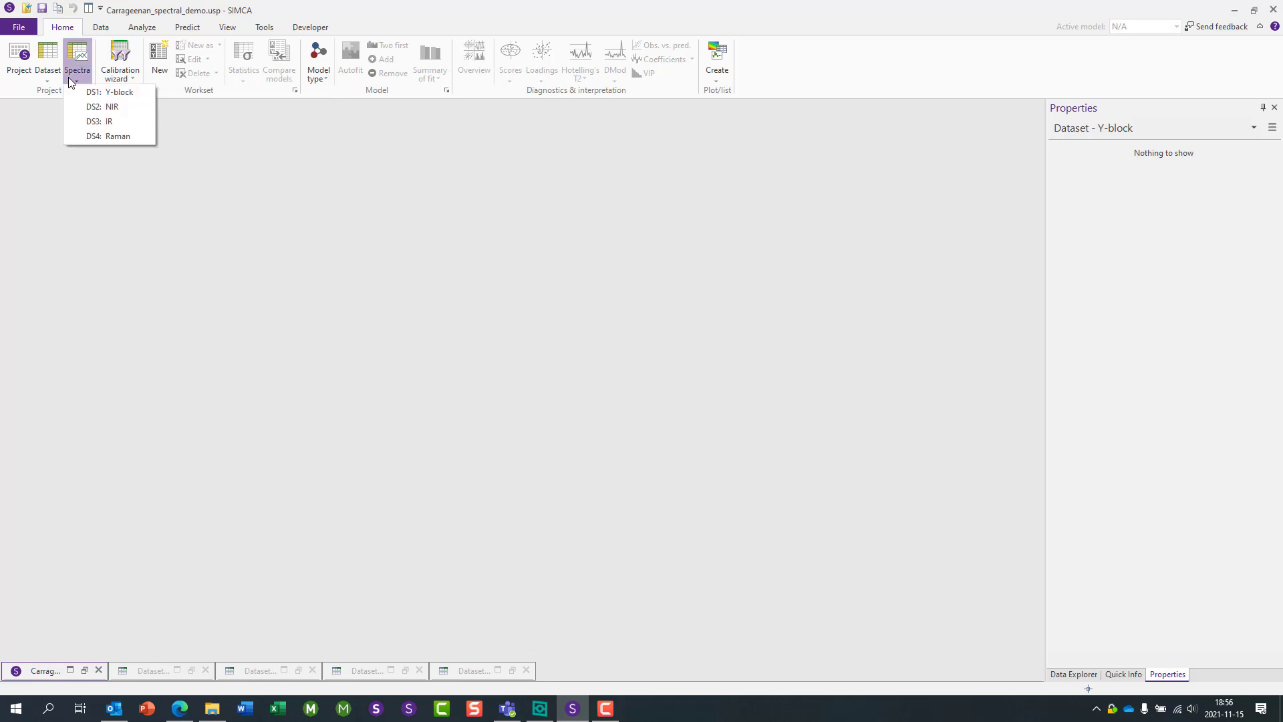
{"action": "left_click", "coordinate": [111, 107]}
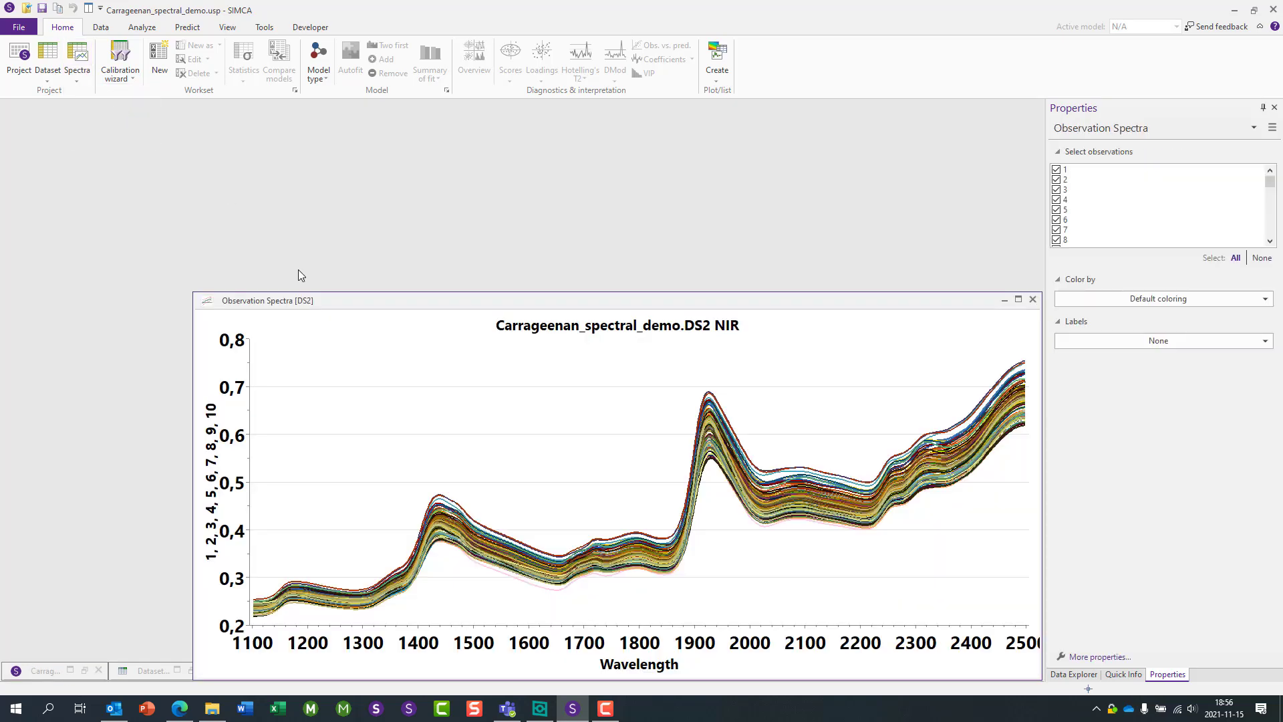
{"action": "left_click_drag", "start_coordinate": [354, 302], "coordinate": [229, 171]}
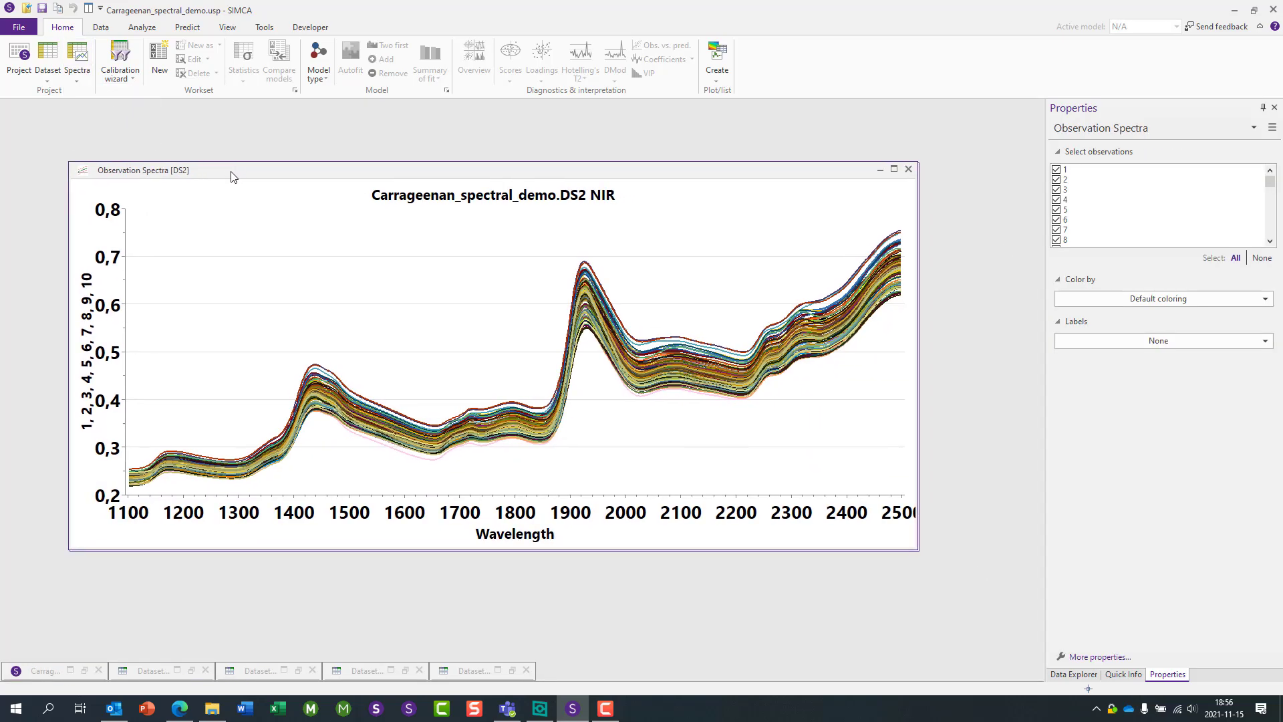
Step: Plot the observation spectra of the IR dataset and the Raman dataset
{"action": "left_click", "coordinate": [77, 81]}
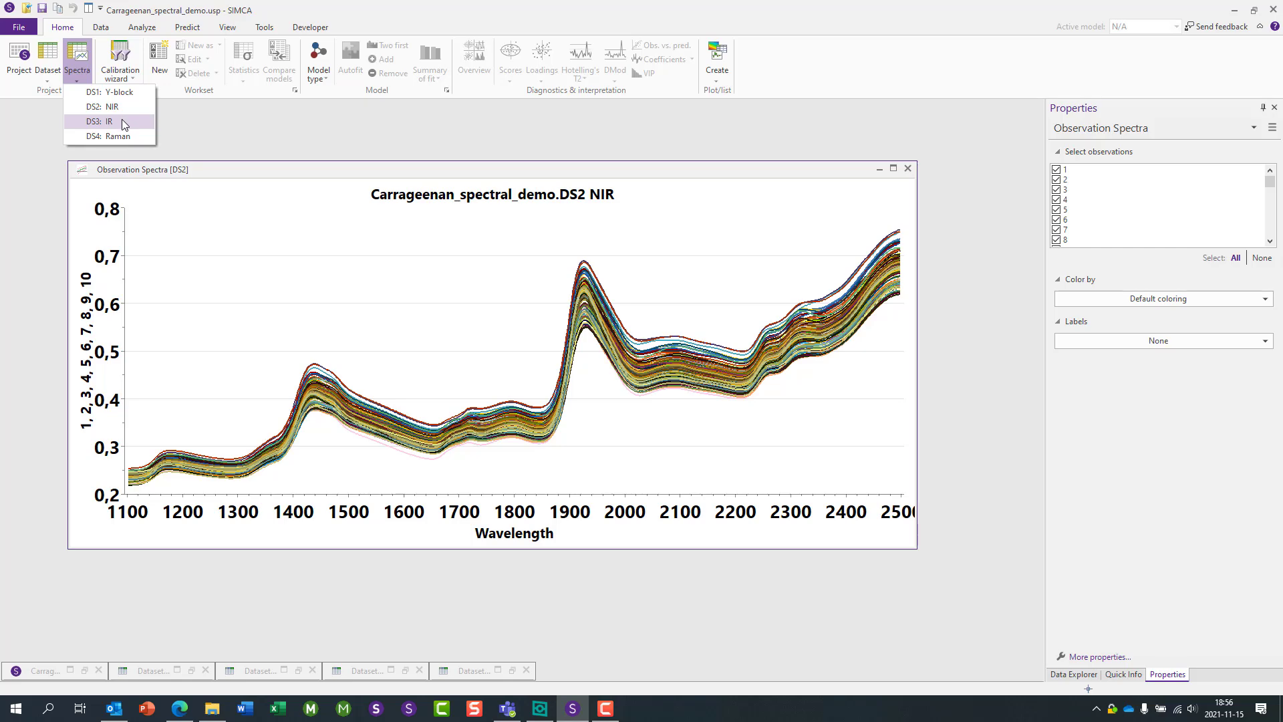
{"action": "left_click", "coordinate": [122, 122]}
{"action": "left_click", "coordinate": [88, 79]}
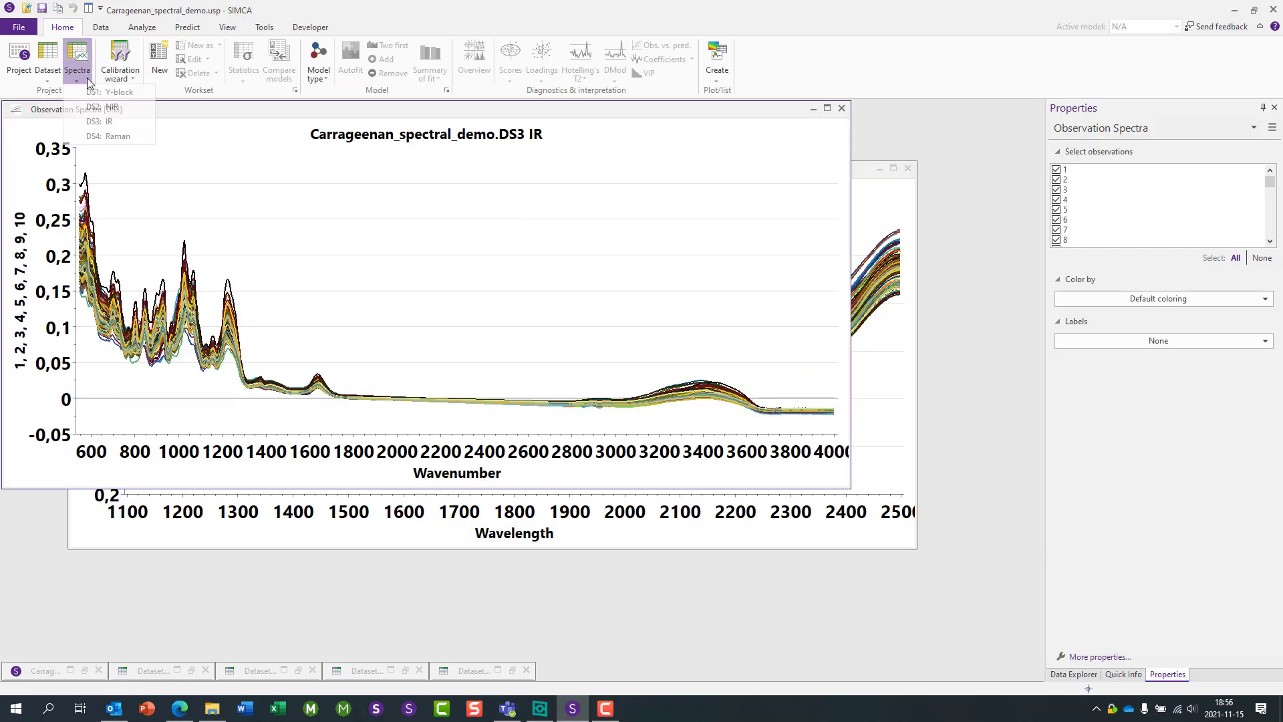
{"action": "left_click", "coordinate": [140, 136]}
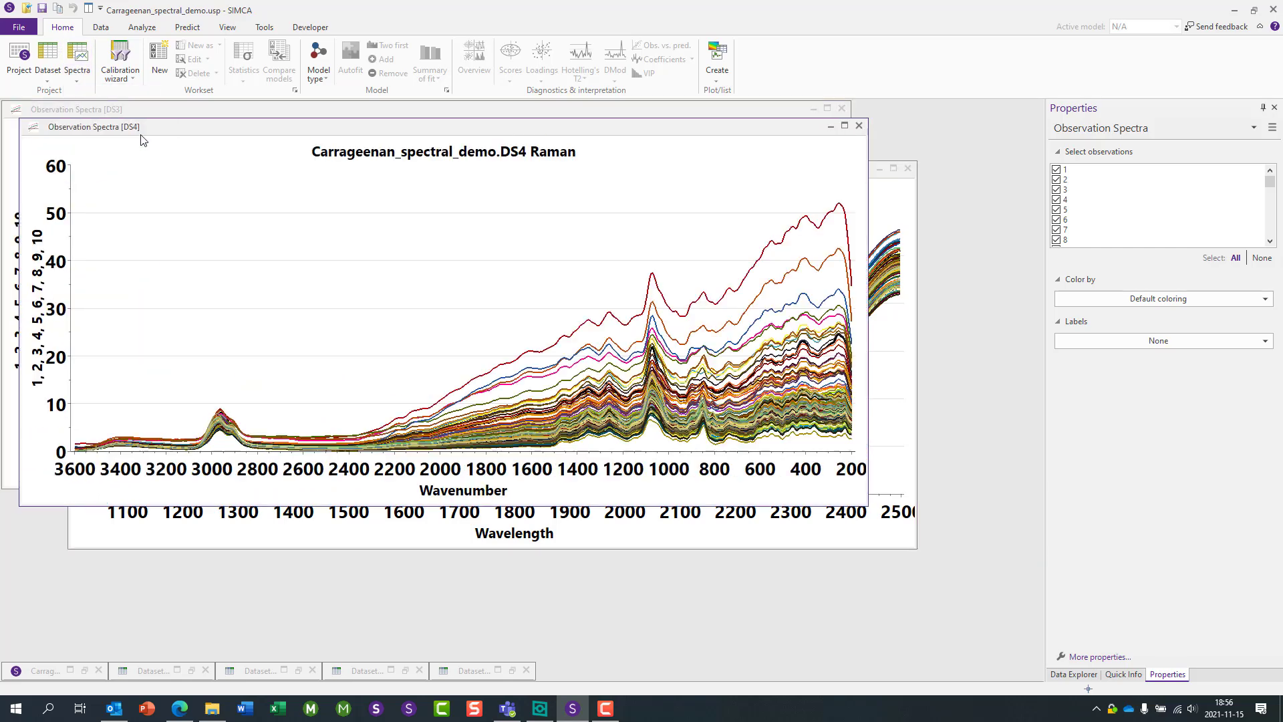
Step: Close the Properties and Quick Info panes and tile the Raman, IR and NIR spectra plots side by side across the full workspace
{"action": "left_click", "coordinate": [88, 8]}
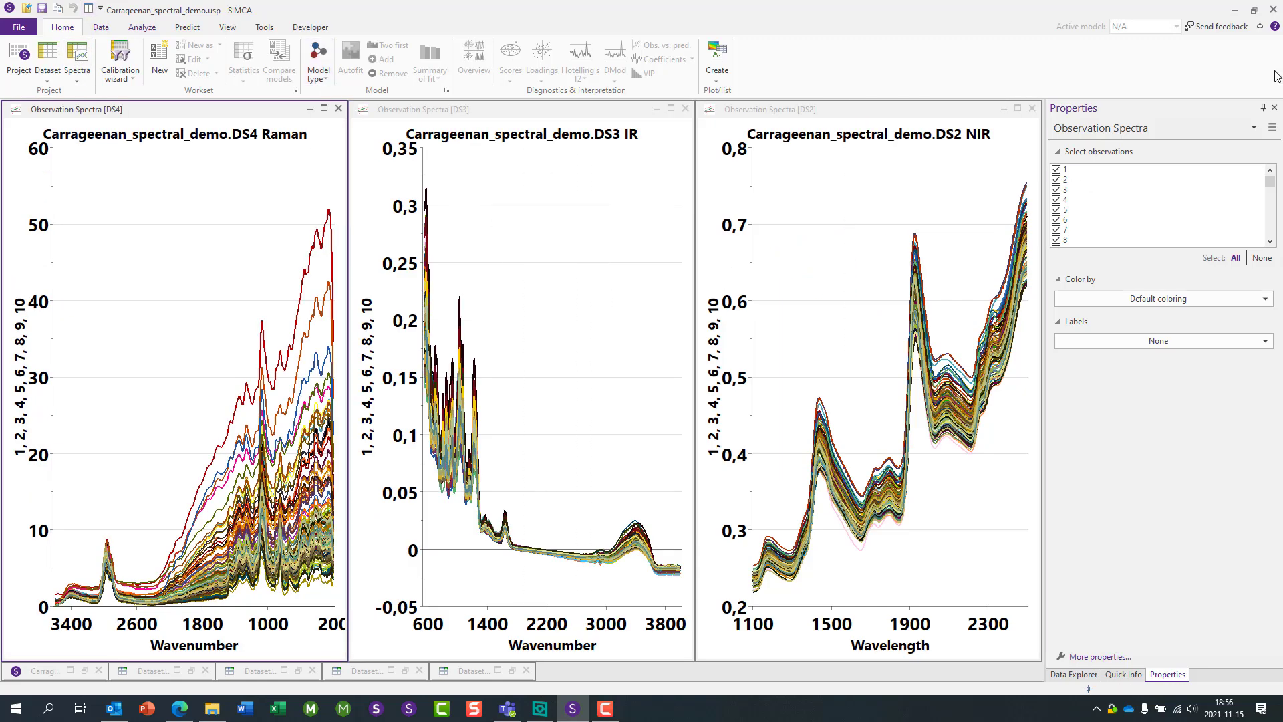
{"action": "left_click", "coordinate": [1275, 107]}
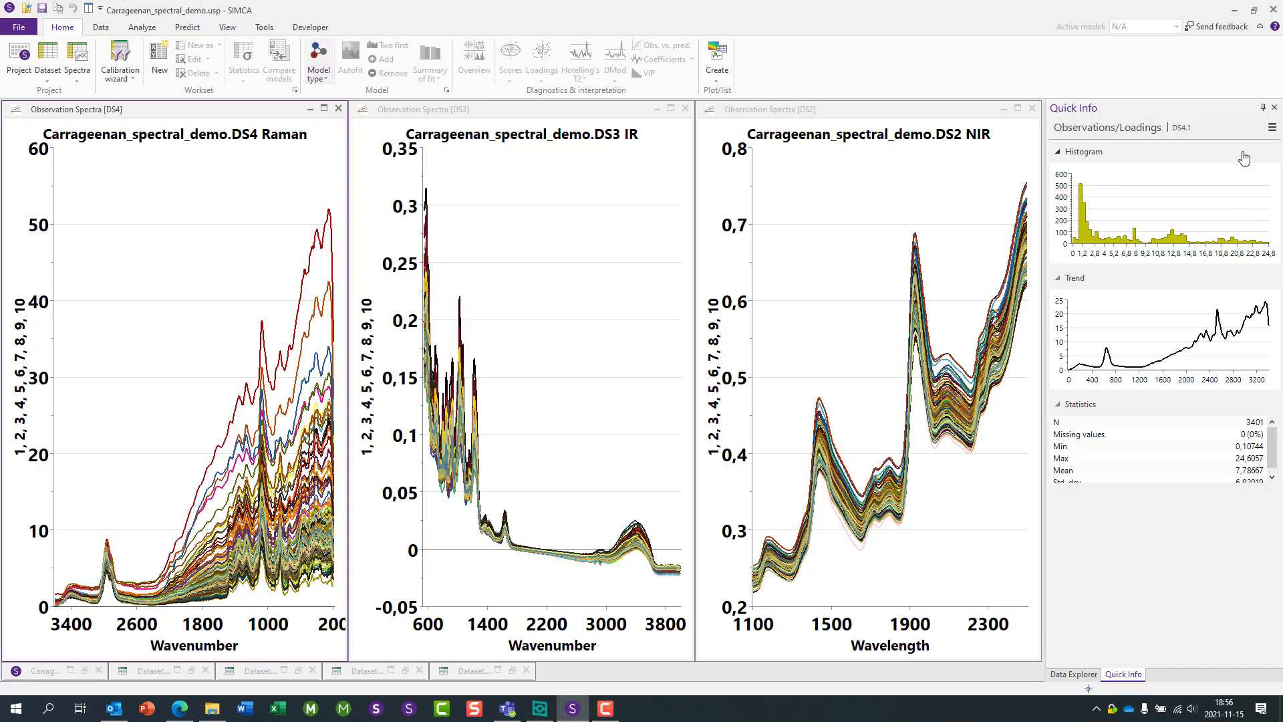
{"action": "left_click", "coordinate": [1275, 108]}
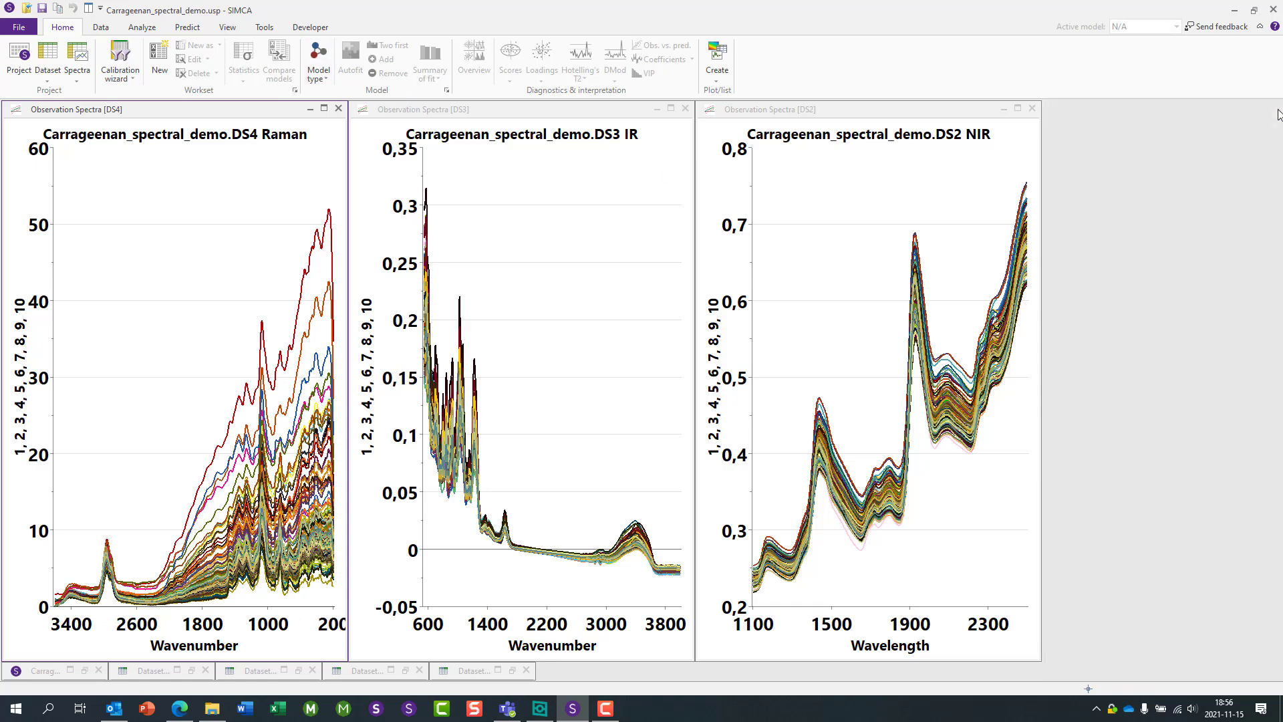
{"action": "left_click", "coordinate": [89, 9]}
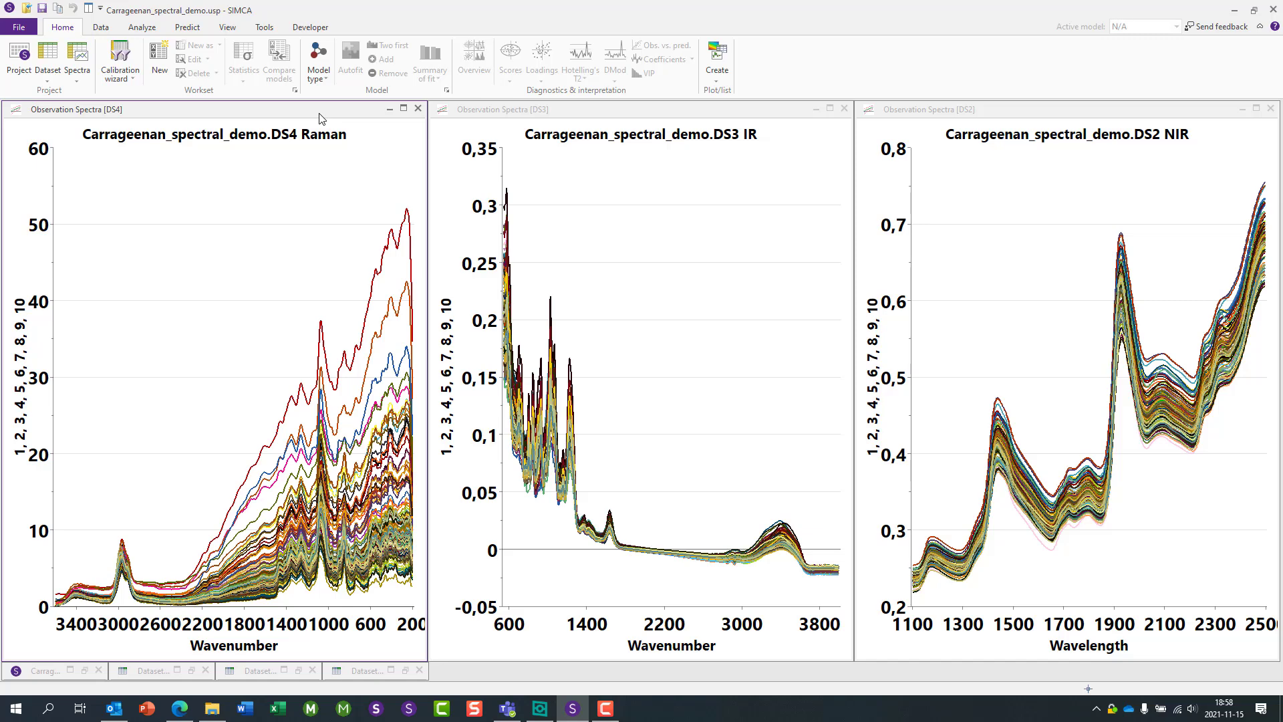
Step: Activate the IR and NIR spectra plots in turn to compare them with the Raman spectra
{"action": "left_click", "coordinate": [639, 118]}
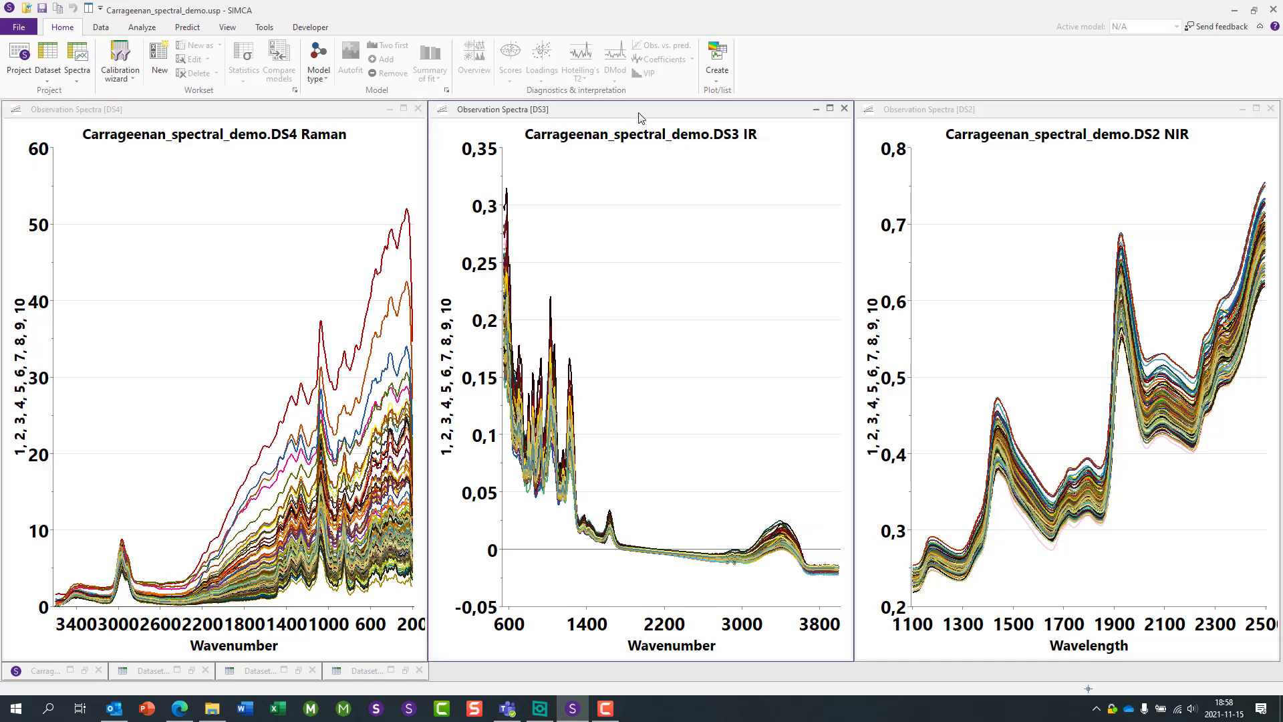
{"action": "left_click", "coordinate": [1129, 110]}
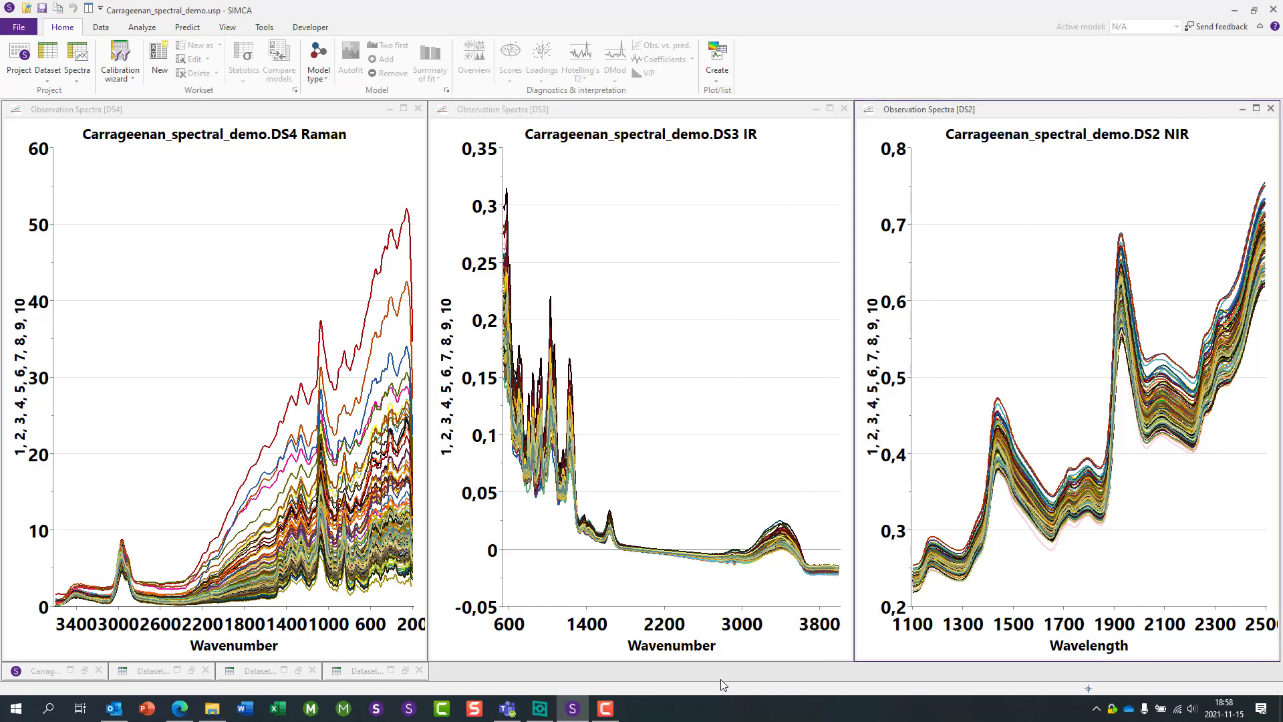